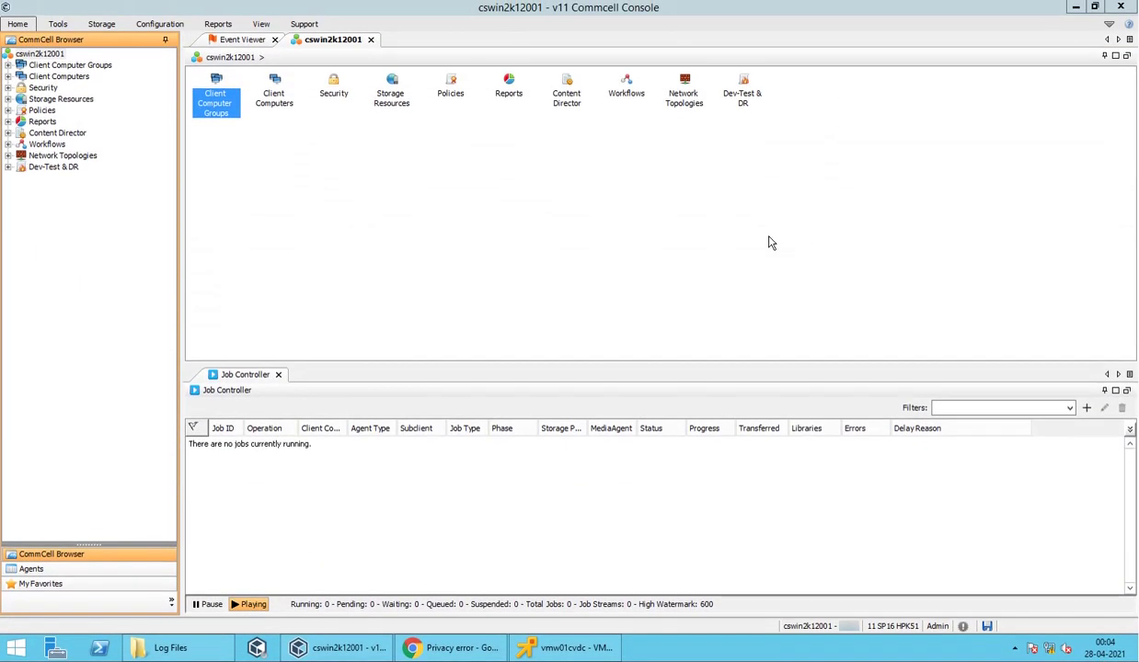
# Open the properties of the vmw01cvdc client computer and check its host name and version information, including the hotfix pack
pyautogui.click(64, 78)
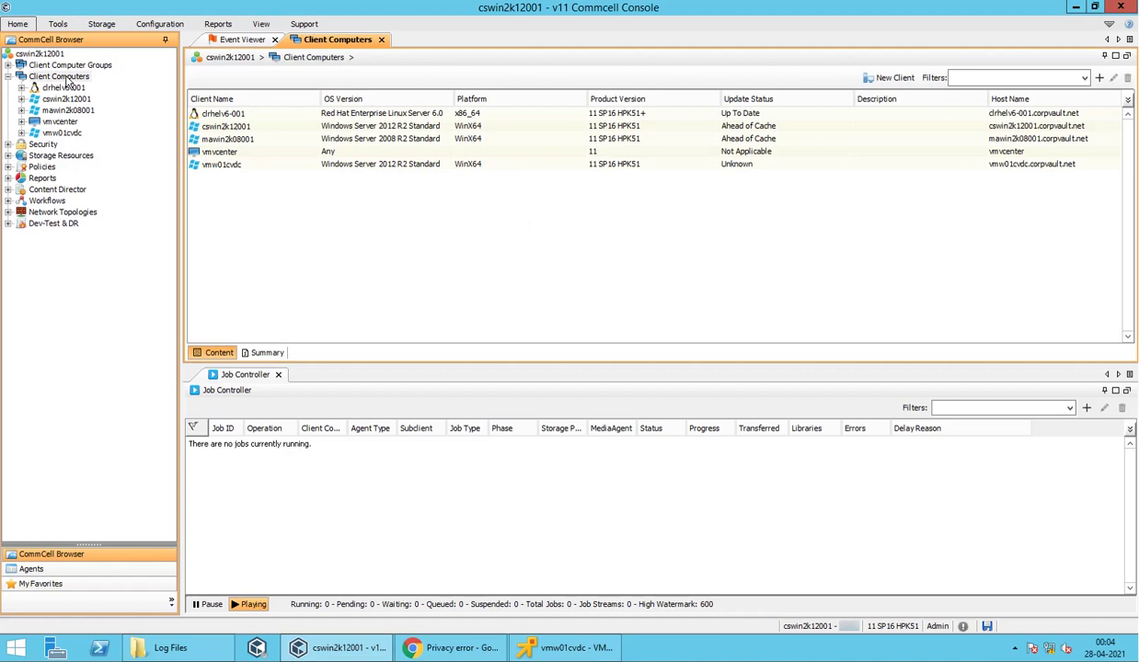
pyautogui.rightClick(238, 167)
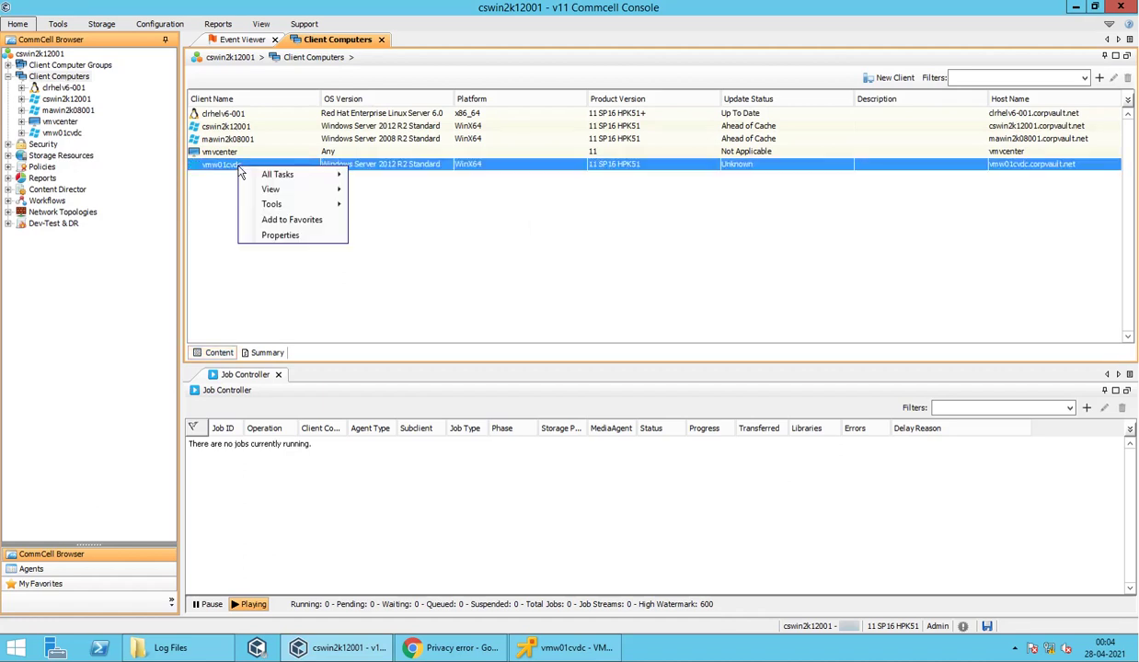
pyautogui.click(264, 240)
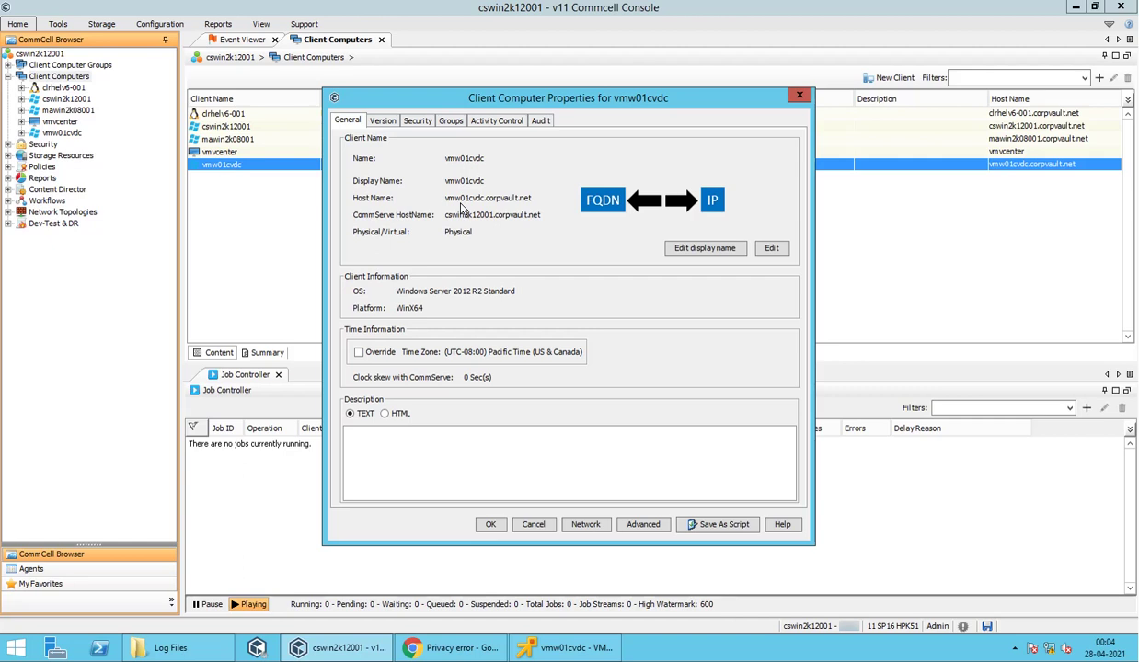
pyautogui.click(384, 121)
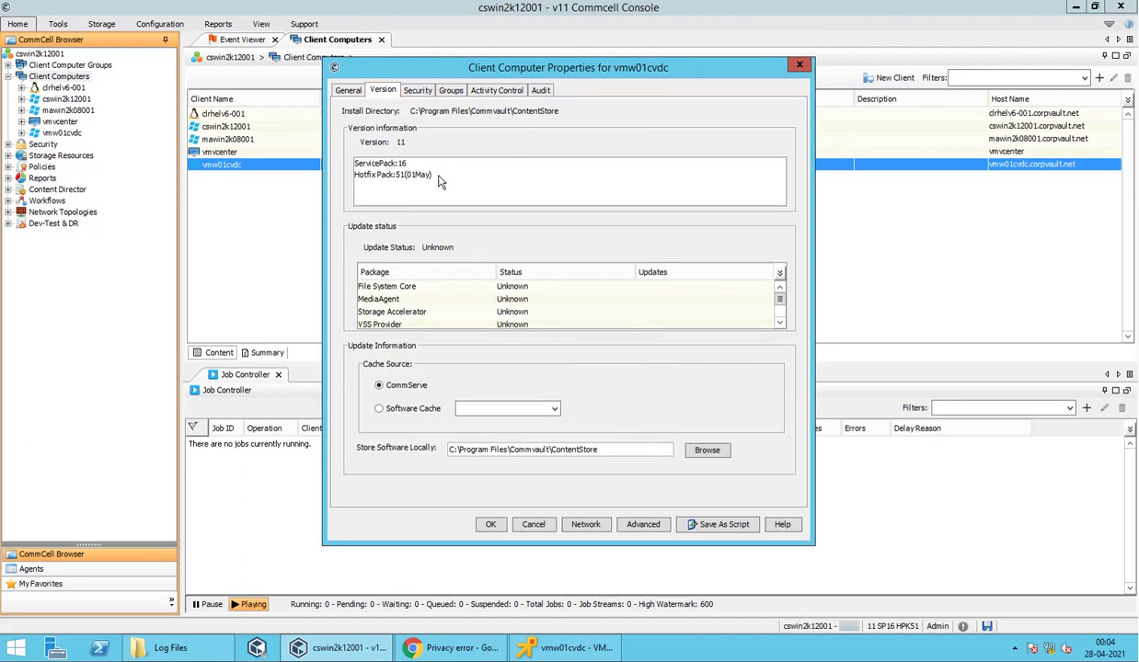
pyautogui.click(439, 181)
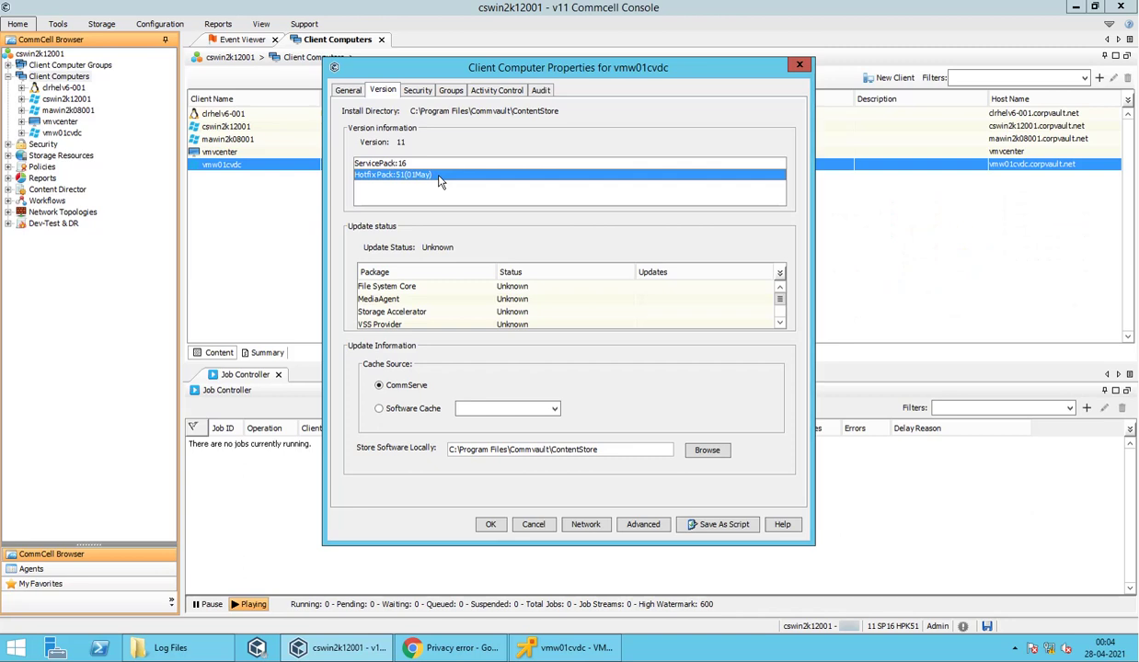
# Check the data interface pairs in vmw01cvdc's advanced job configuration, leaving the settings unchanged
pyautogui.click(641, 526)
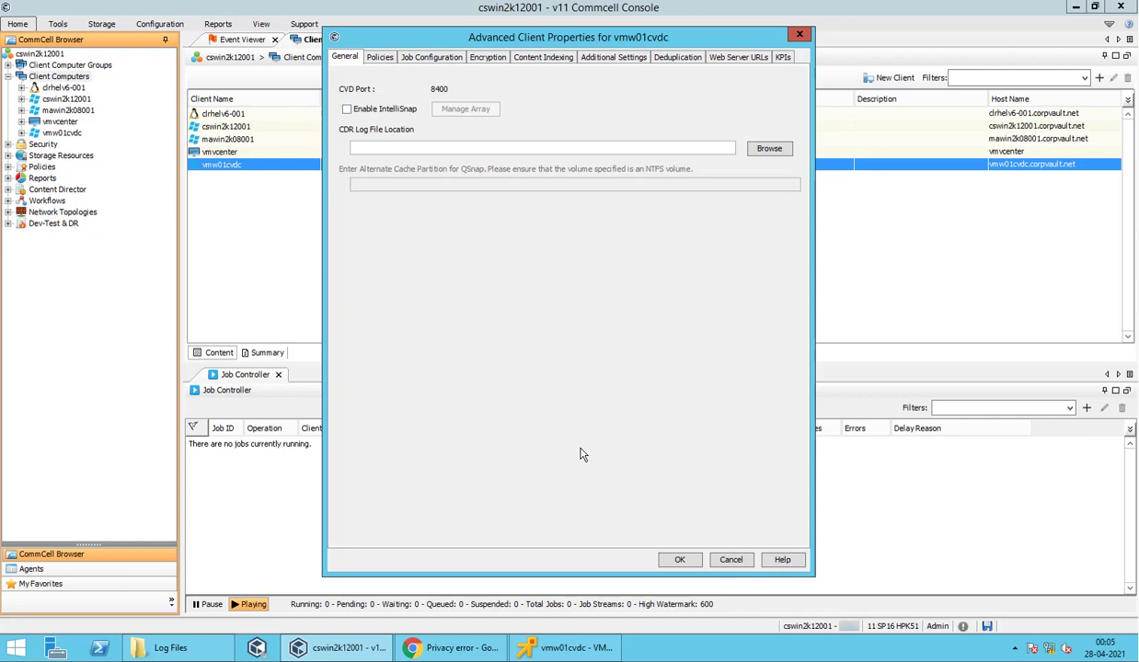
pyautogui.click(428, 58)
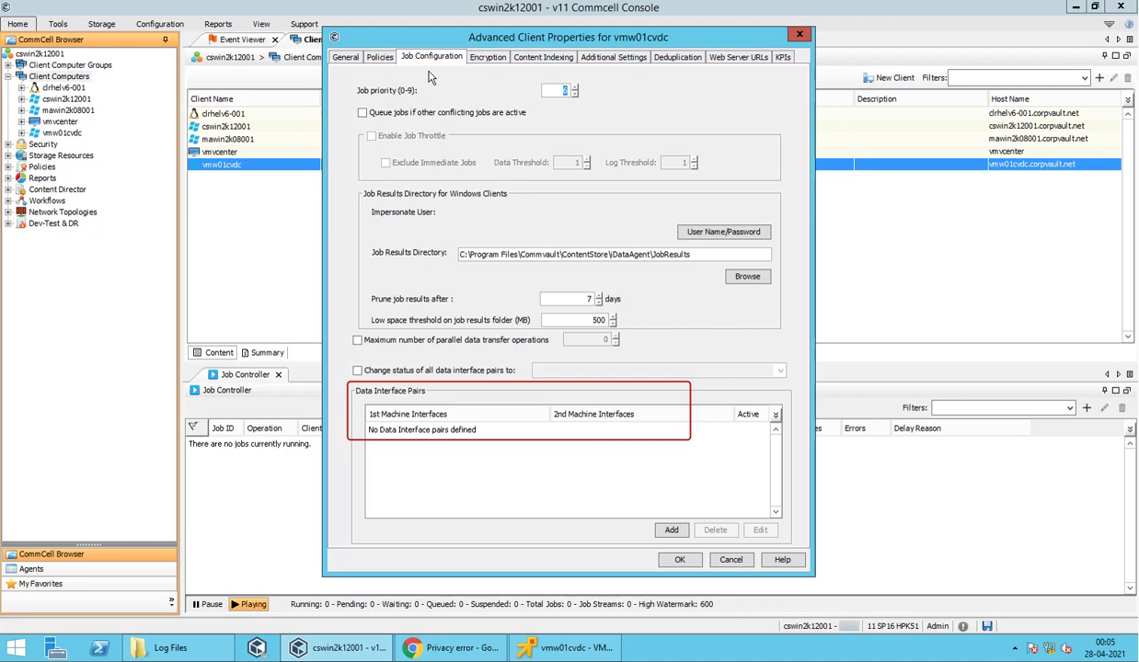
pyautogui.click(729, 560)
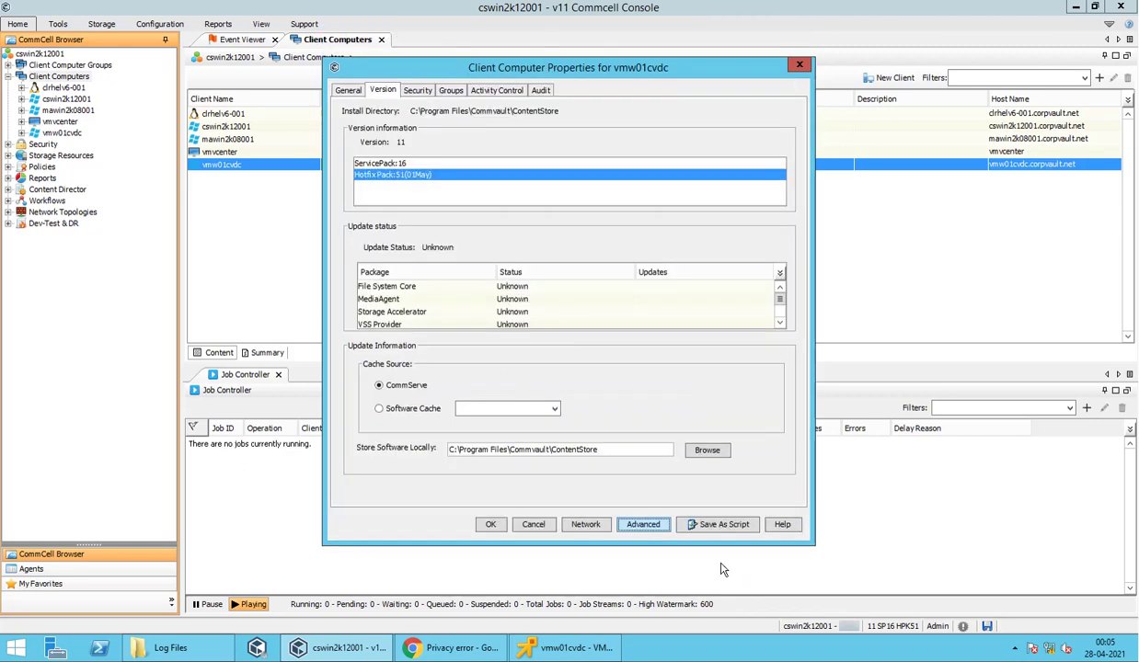
# Switch to DNS Manager, check the host records in the corpvault.net forward lookup zone, including vmw02cvdc, and close it
pyautogui.click(17, 647)
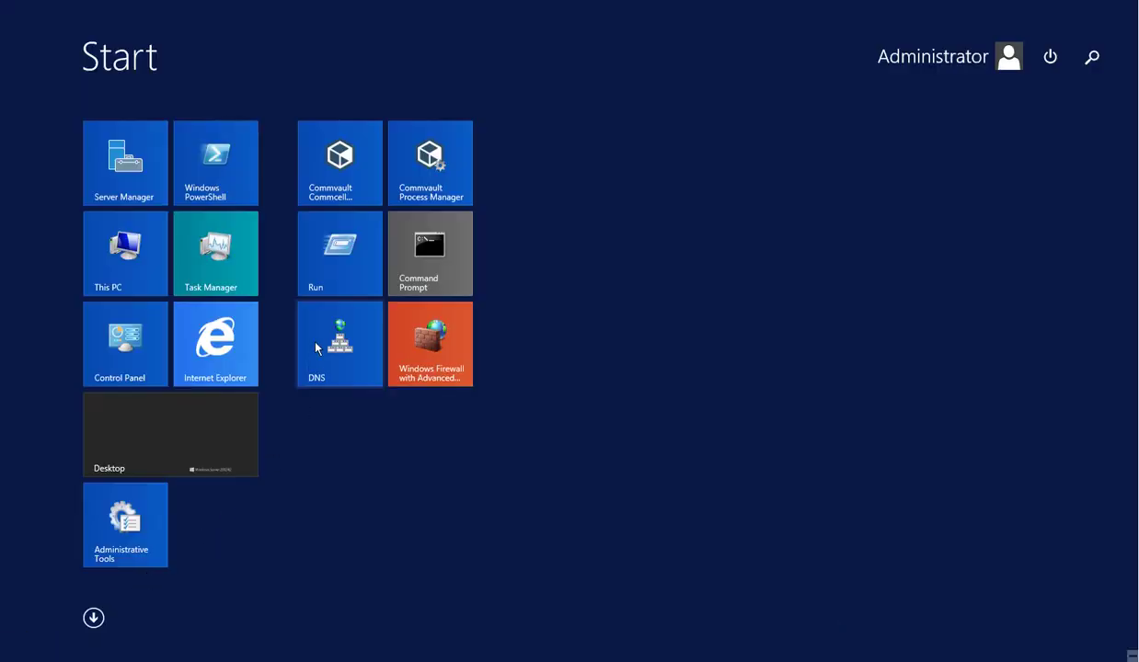
pyautogui.press('super')
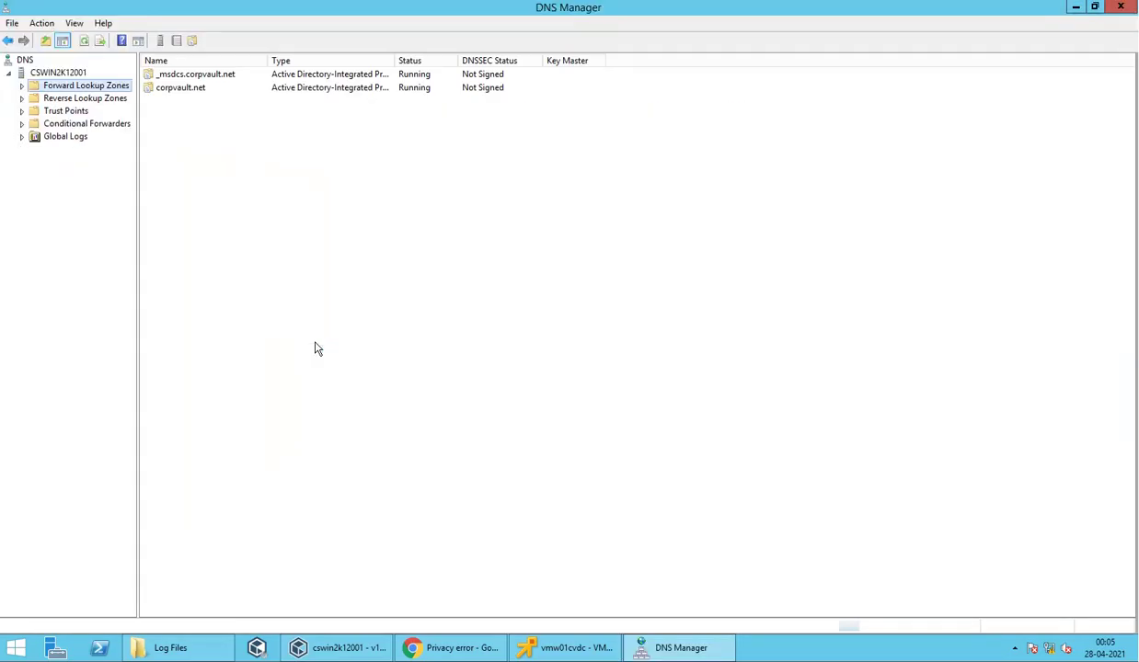
pyautogui.click(22, 86)
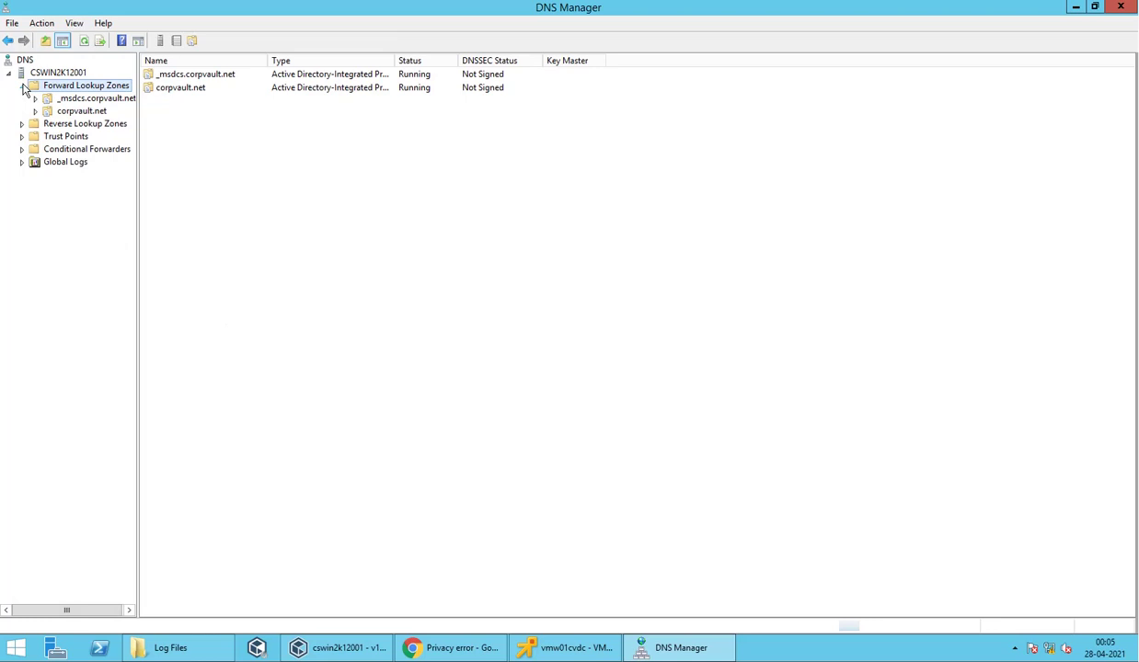
pyautogui.click(62, 113)
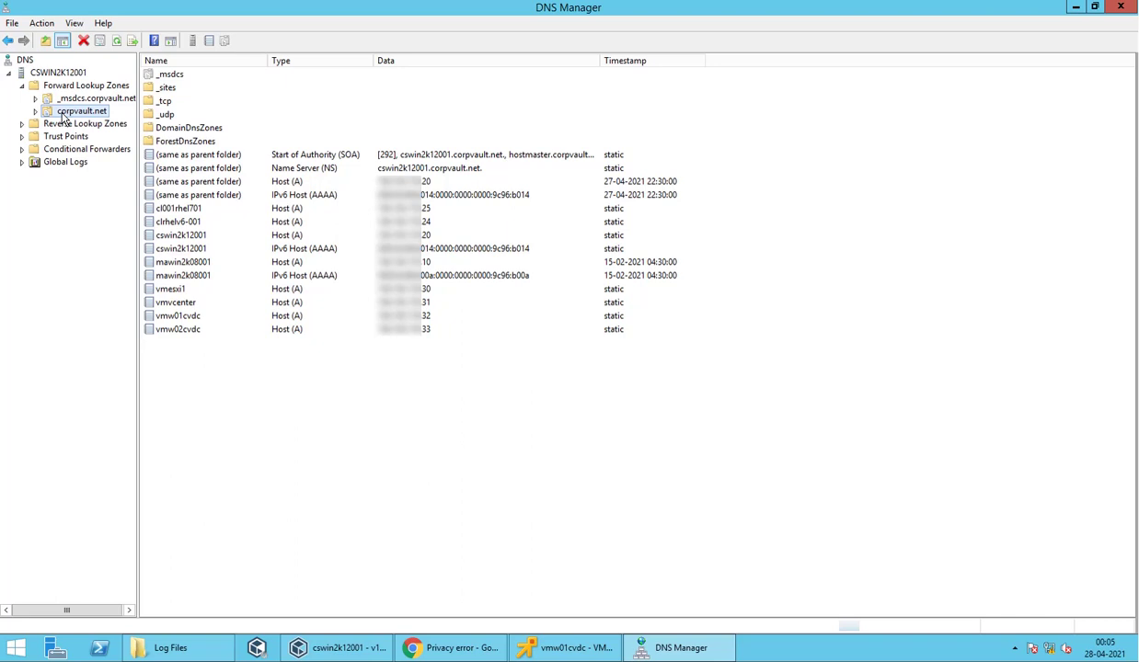
pyautogui.click(274, 334)
pyautogui.click(274, 333)
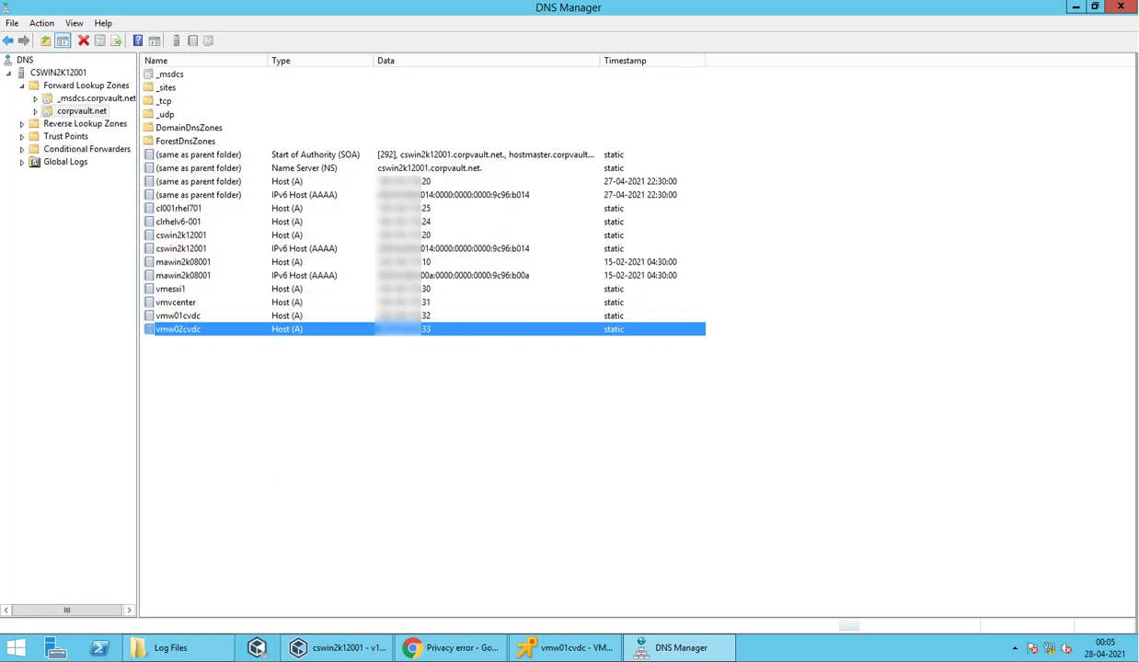
pyautogui.click(1122, 10)
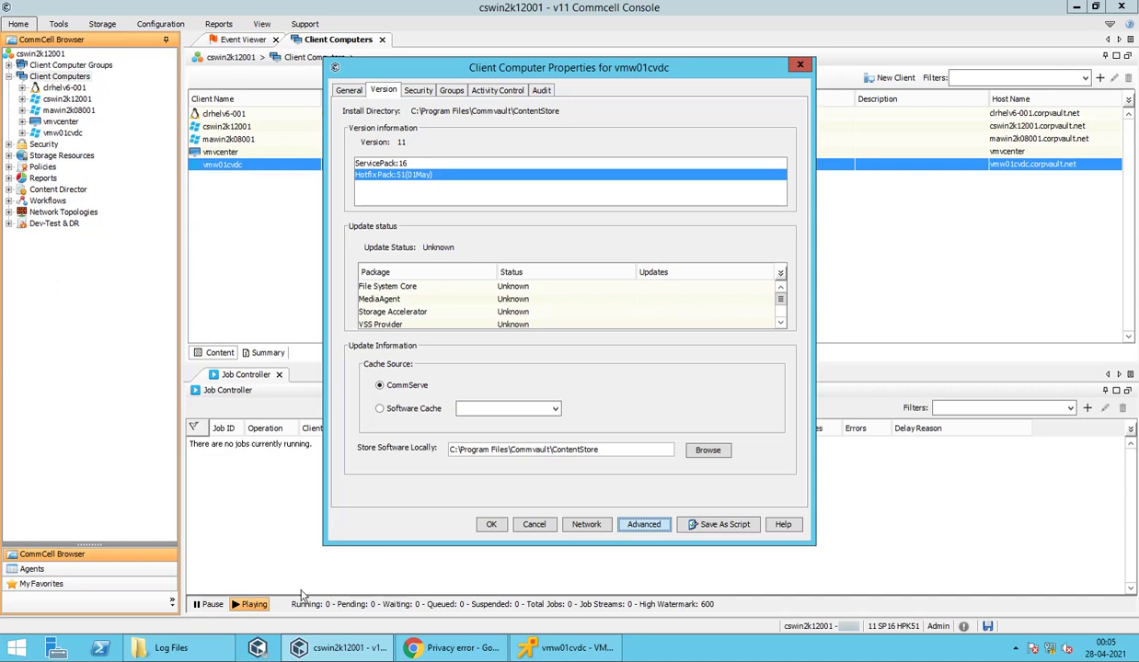
# Review the inbound rules in Windows Firewall with Advanced Security, and close it along with the vmw01cvdc client properties
pyautogui.click(16, 649)
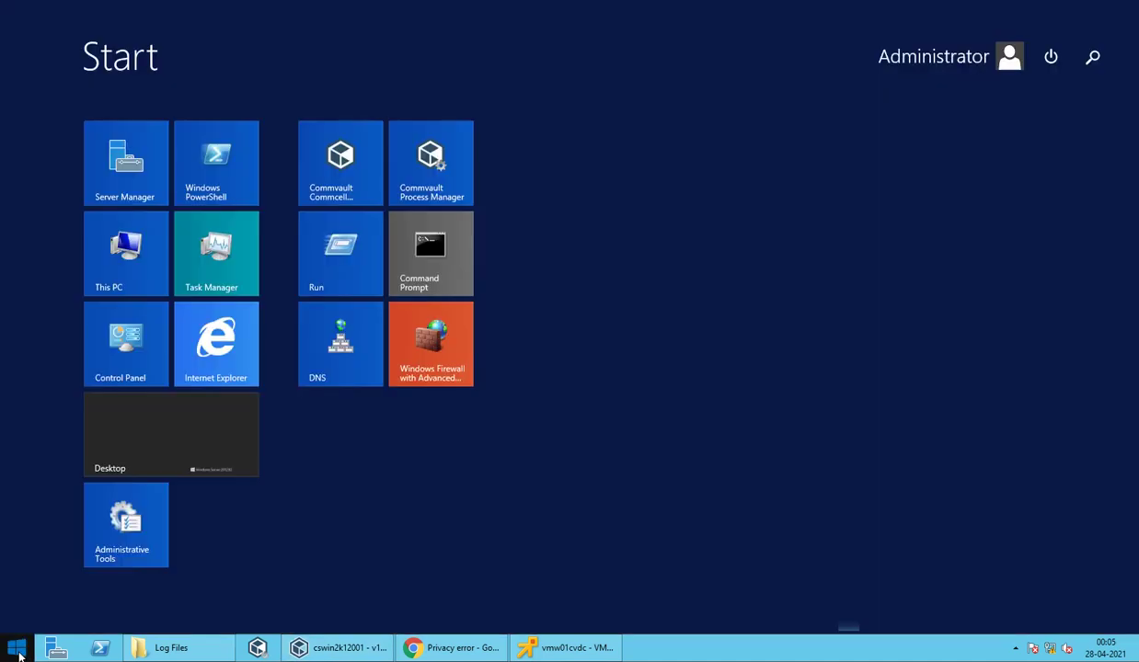
pyautogui.click(415, 354)
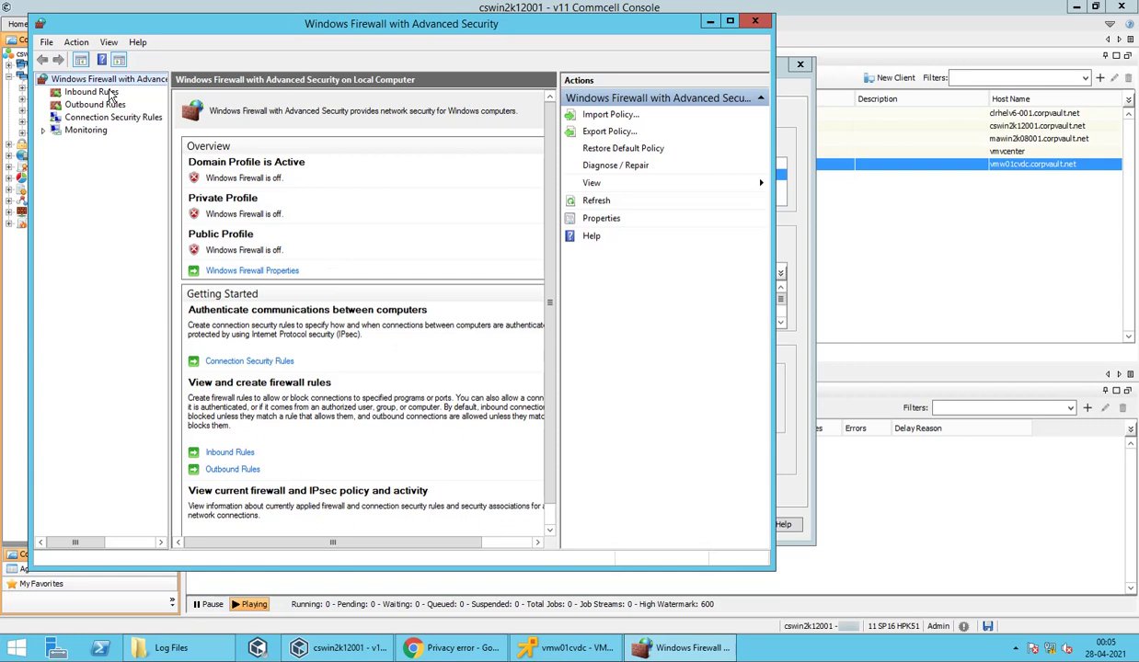
pyautogui.click(92, 92)
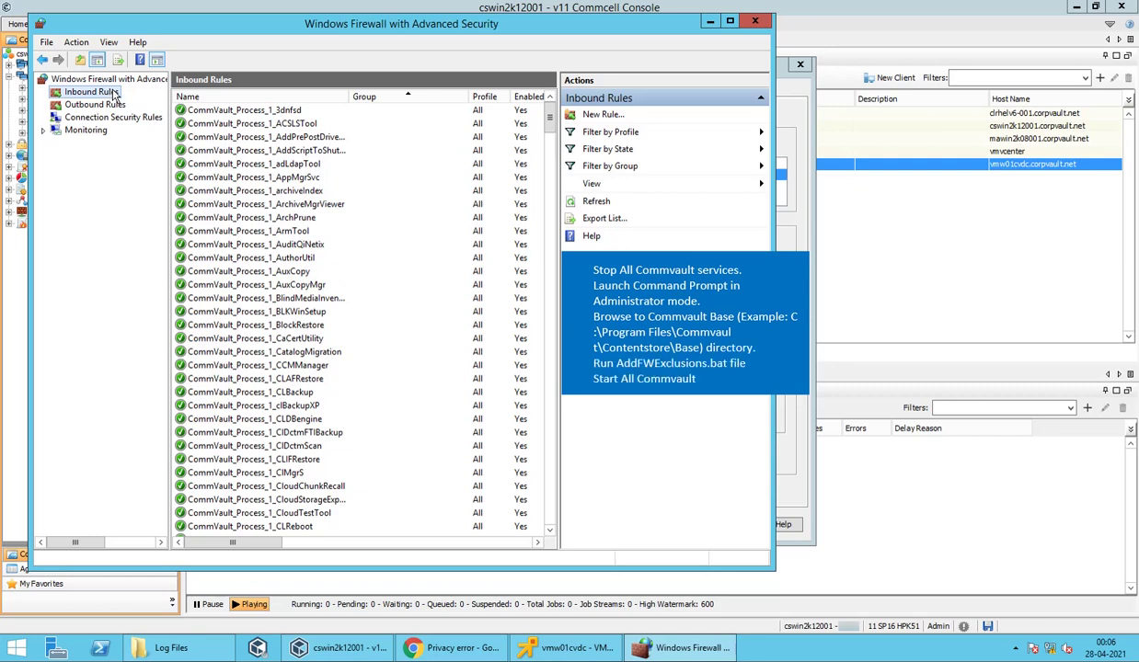
pyautogui.click(752, 24)
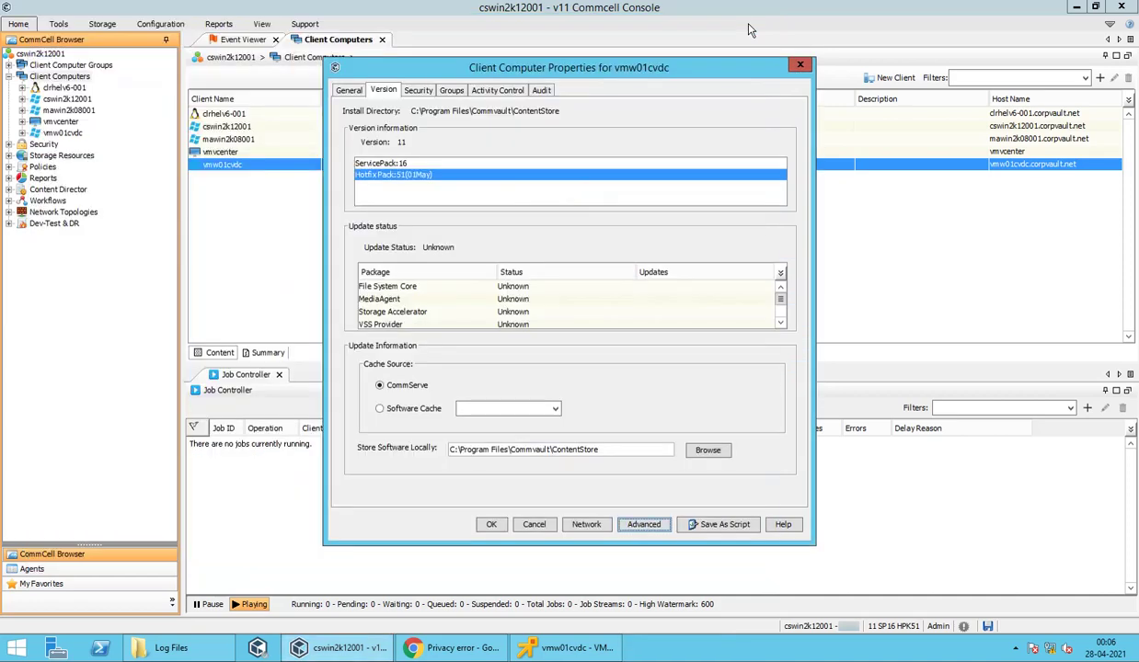
pyautogui.click(799, 67)
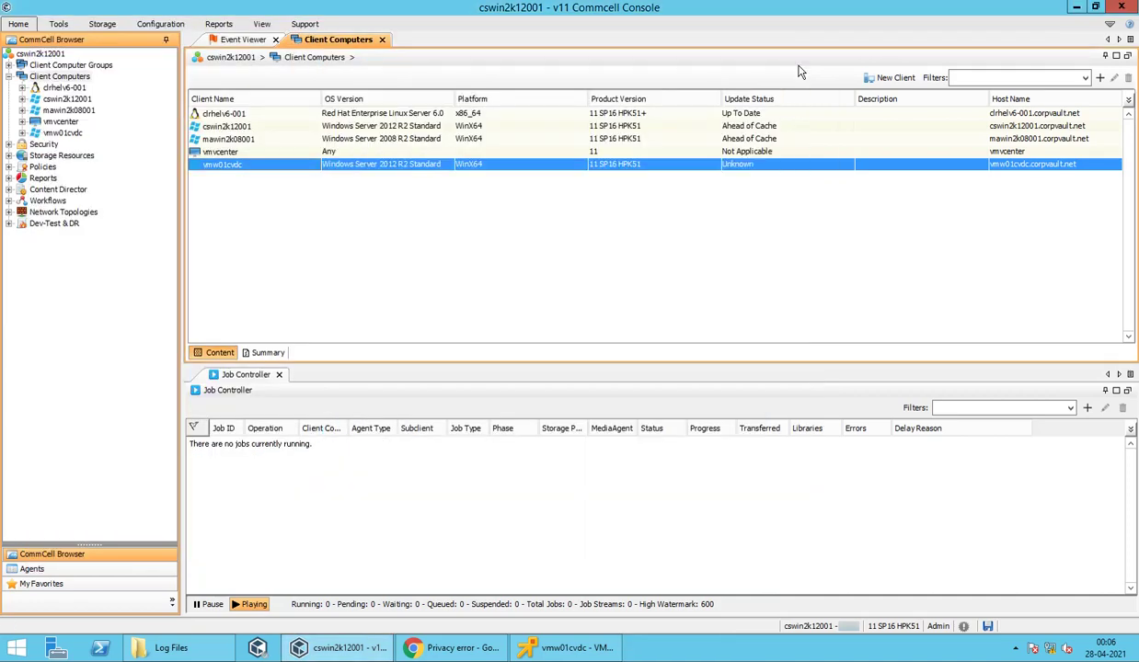
# Open PerformanceMetrics.log from the vmw01cvdc client's log files and enlarge the log viewer window
pyautogui.rightClick(258, 170)
pyautogui.moveTo(303, 191)
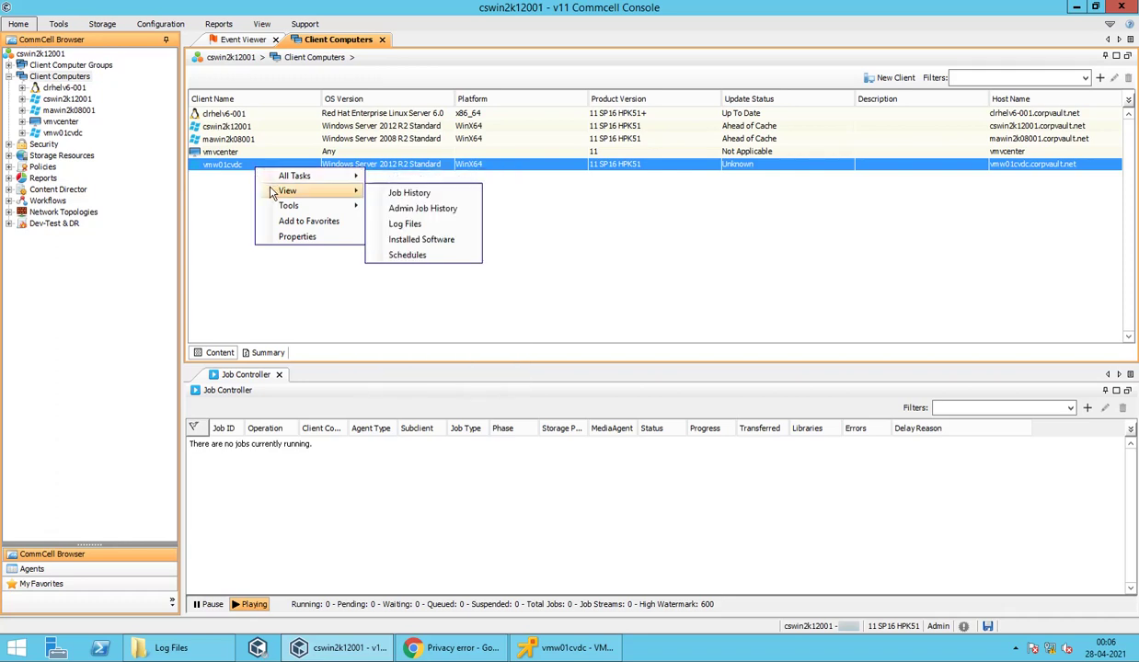
pyautogui.click(391, 228)
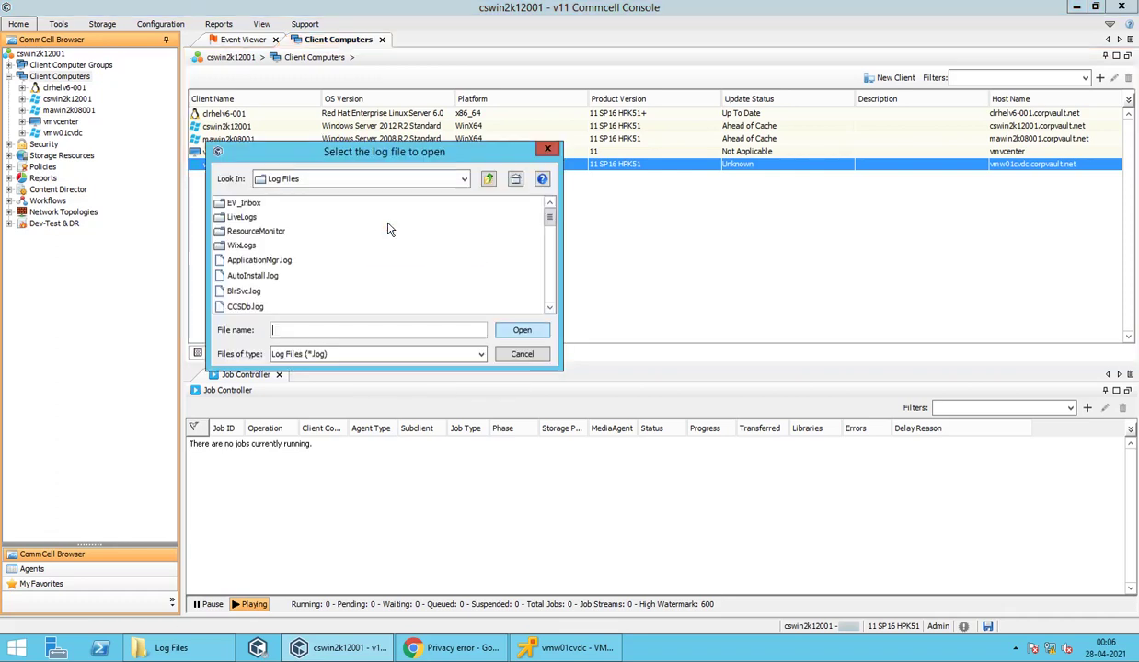
pyautogui.moveTo(387, 150); pyautogui.dragTo(222, 74)
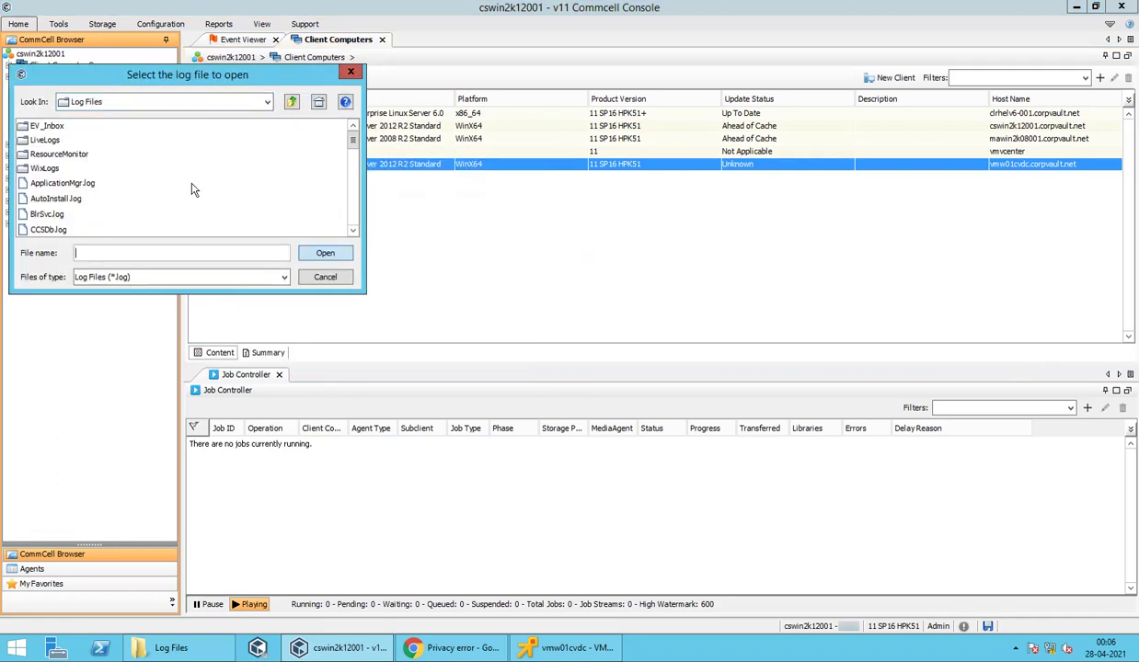
pyautogui.scroll(-2, 193, 189)
pyautogui.scroll(-2, 193, 188)
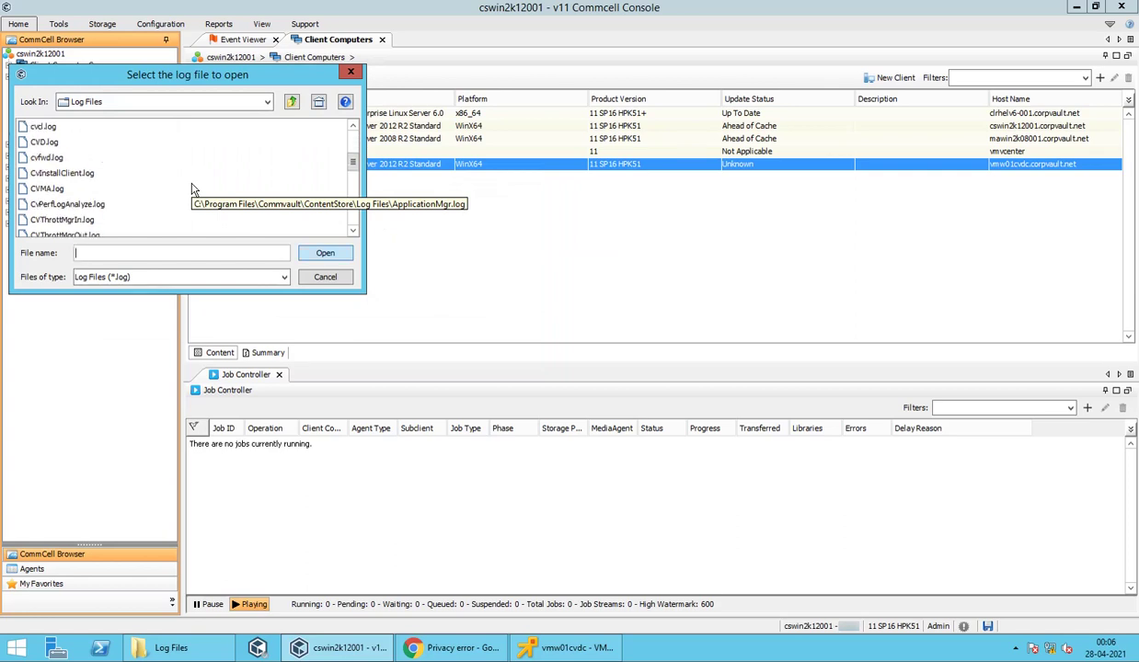
pyautogui.scroll(-1, 193, 189)
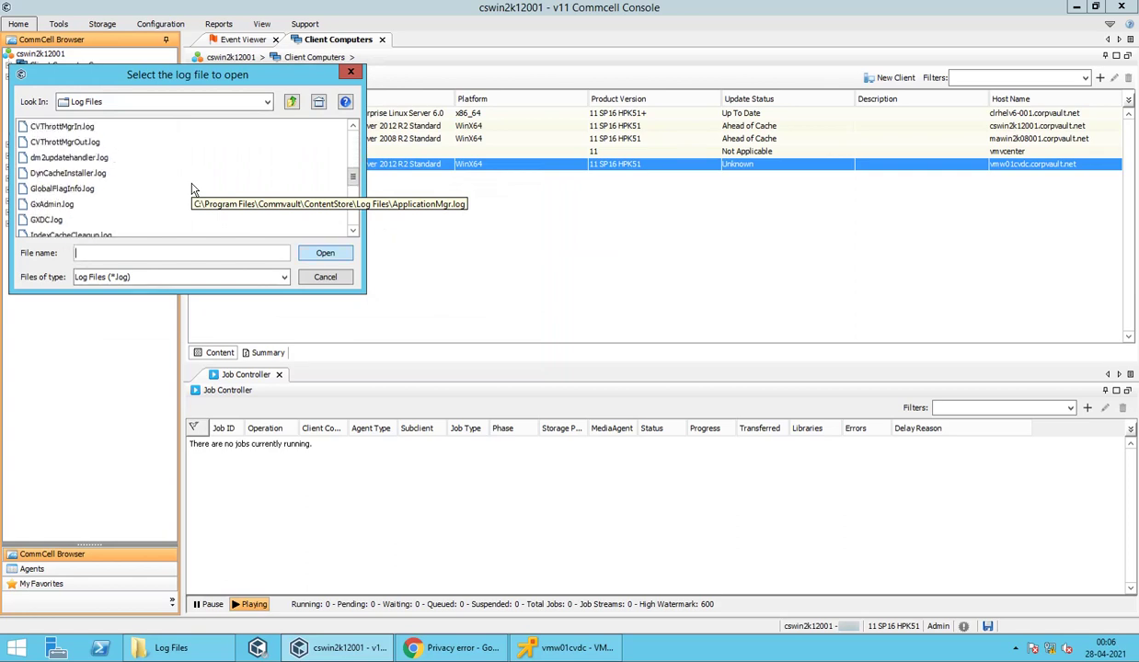
pyautogui.scroll(-1, 193, 189)
pyautogui.scroll(-1, 193, 189)
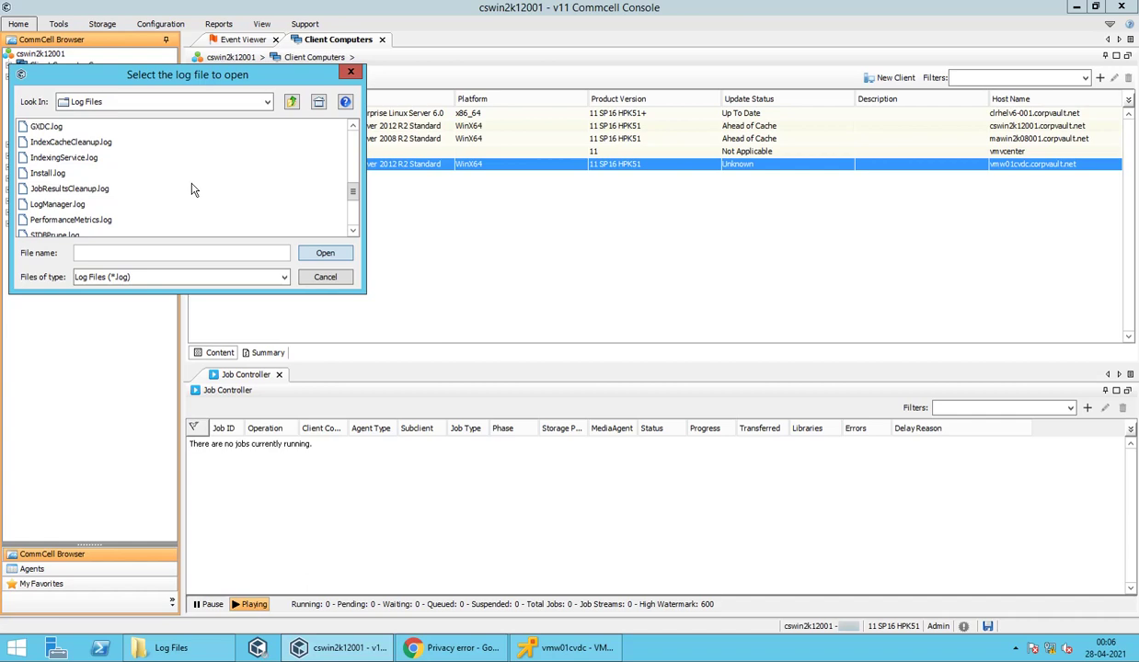
pyautogui.click(101, 221)
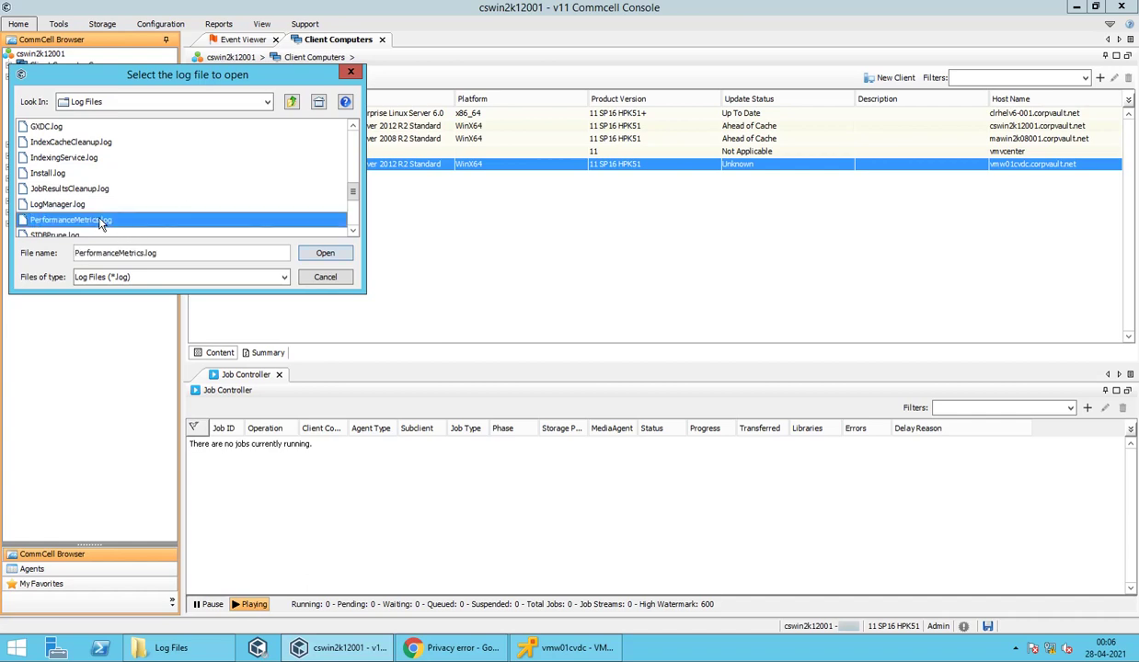
pyautogui.click(324, 254)
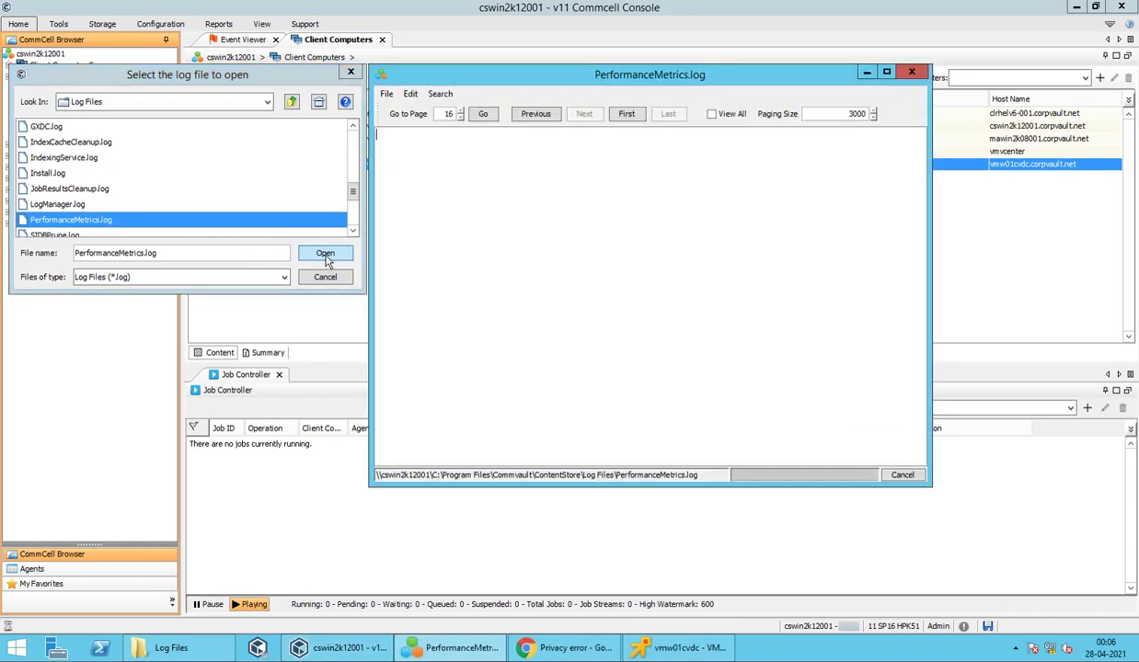
pyautogui.moveTo(930, 484); pyautogui.dragTo(1129, 614)
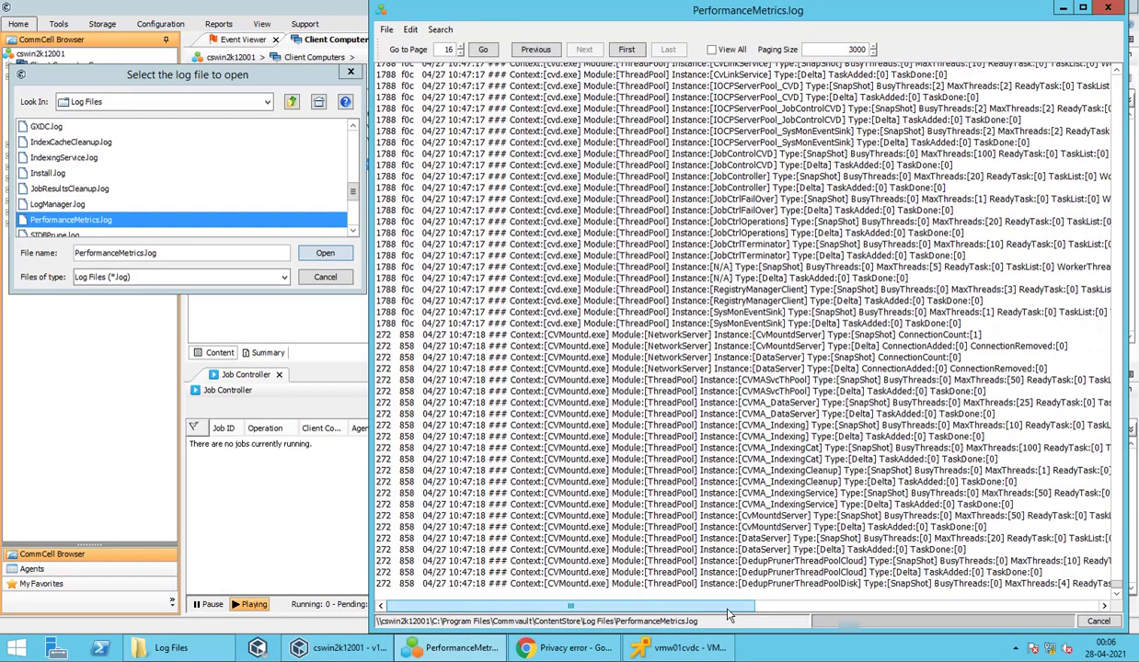
# Search PerformanceMetrics.log for "diskread" to locate the system resource entries
pyautogui.moveTo(727, 609); pyautogui.dragTo(808, 609)
pyautogui.scroll(5, 775, 471)
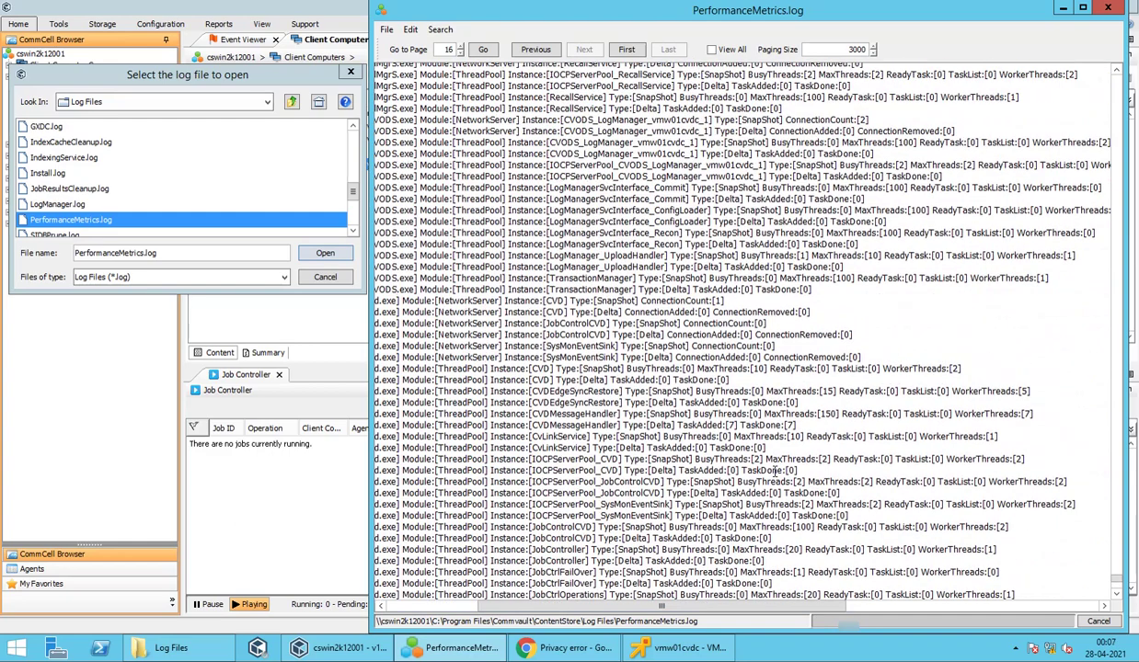
pyautogui.scroll(9, 775, 471)
pyautogui.hotkey('ctrl', 'f')
pyautogui.write('di')
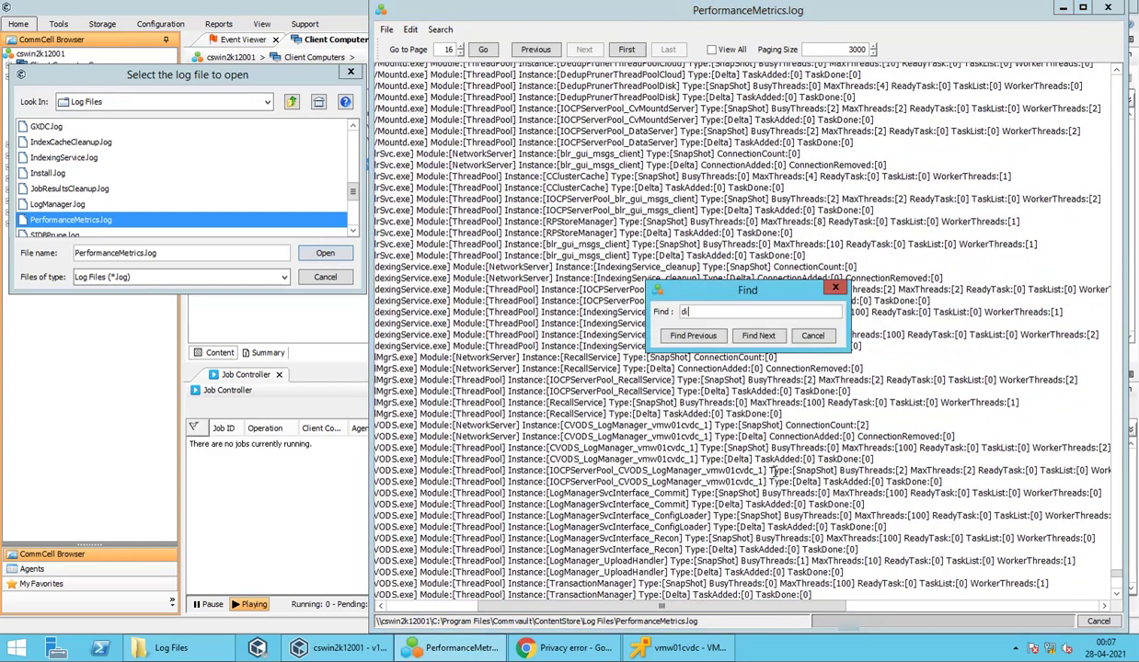
pyautogui.write('skread')
pyautogui.click(740, 336)
pyautogui.click(812, 336)
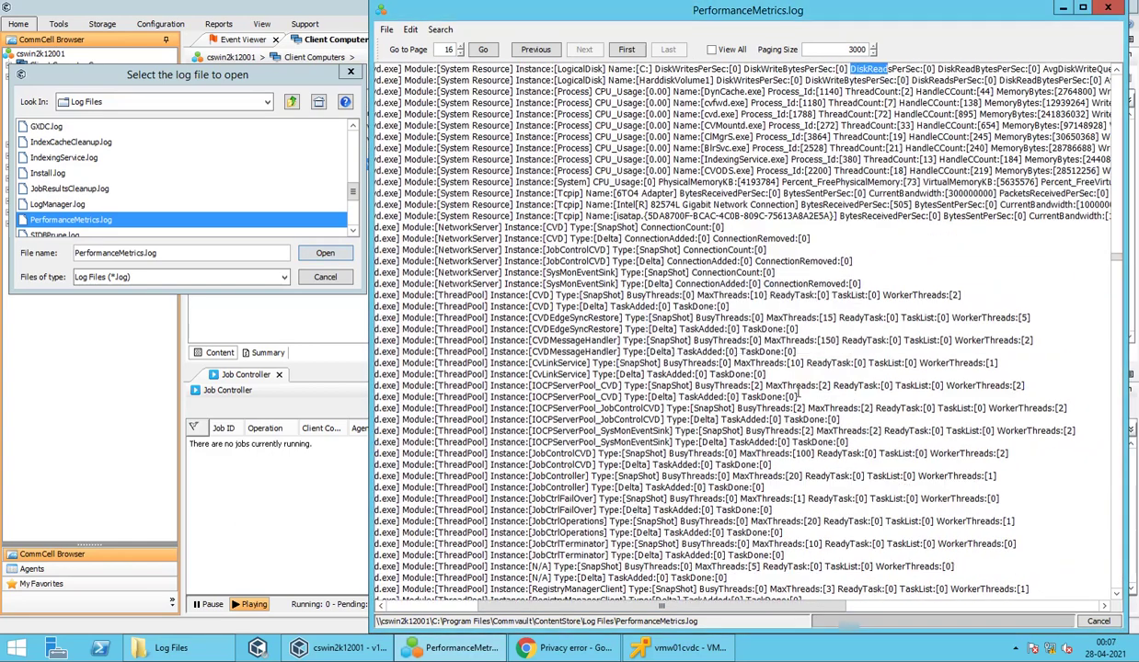
# Maximize the log viewer and examine the system resource entries, highlighting the cvd.exe process name and its read count
pyautogui.scroll(2, 722, 588)
pyautogui.moveTo(722, 612); pyautogui.dragTo(807, 622)
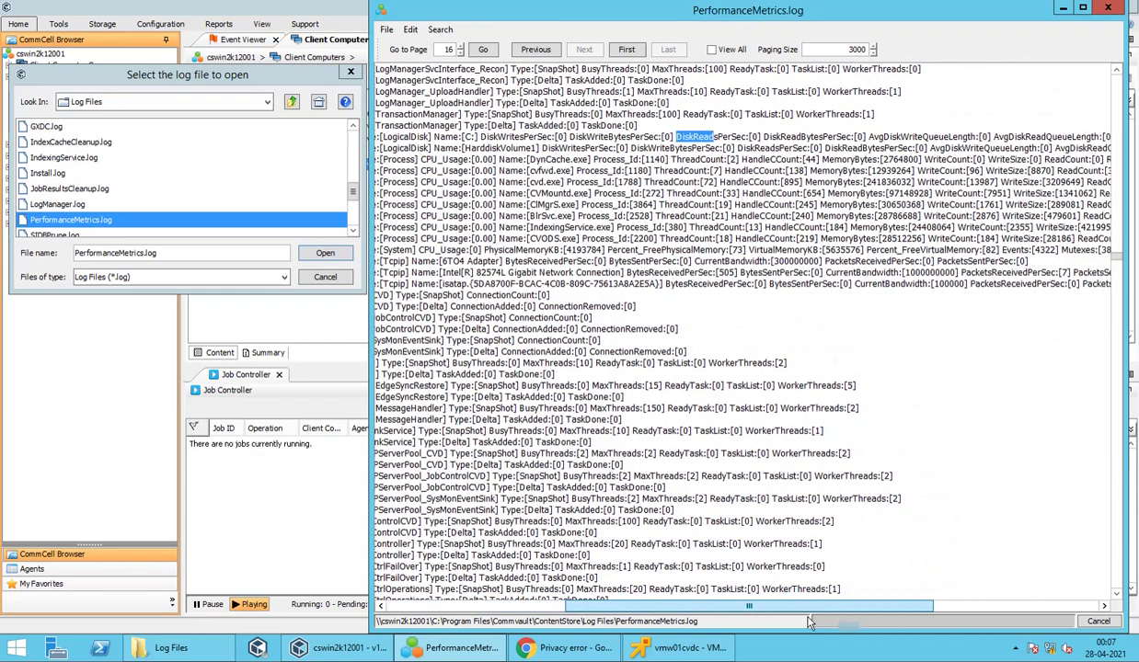
pyautogui.doubleClick(1043, 8)
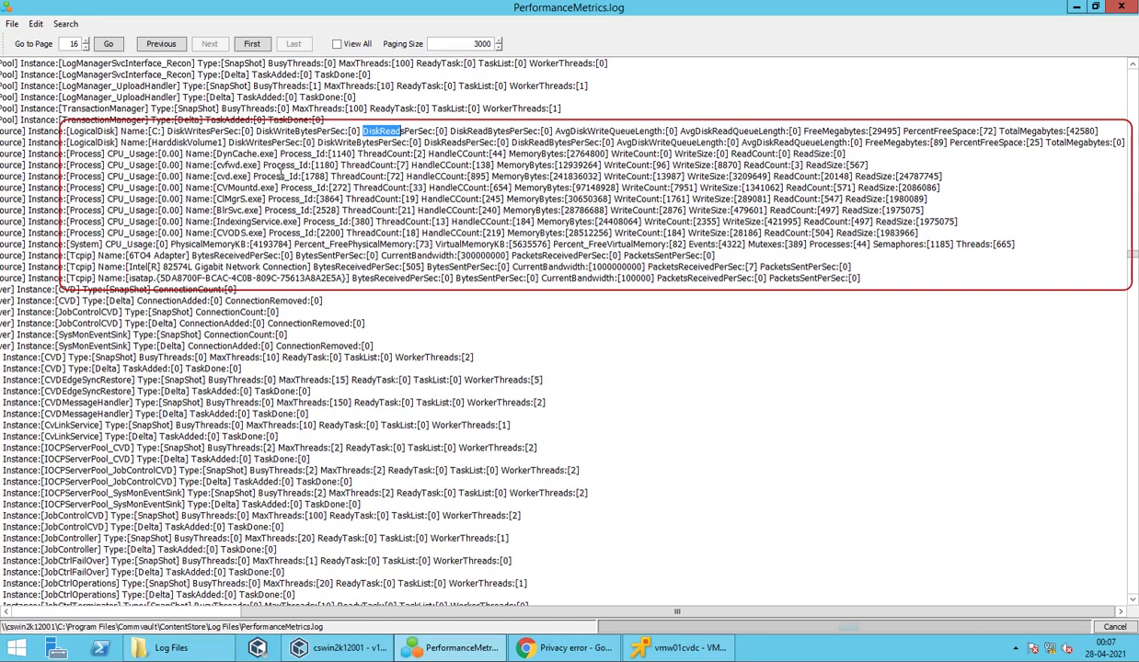
pyautogui.moveTo(215, 176); pyautogui.dragTo(248, 176)
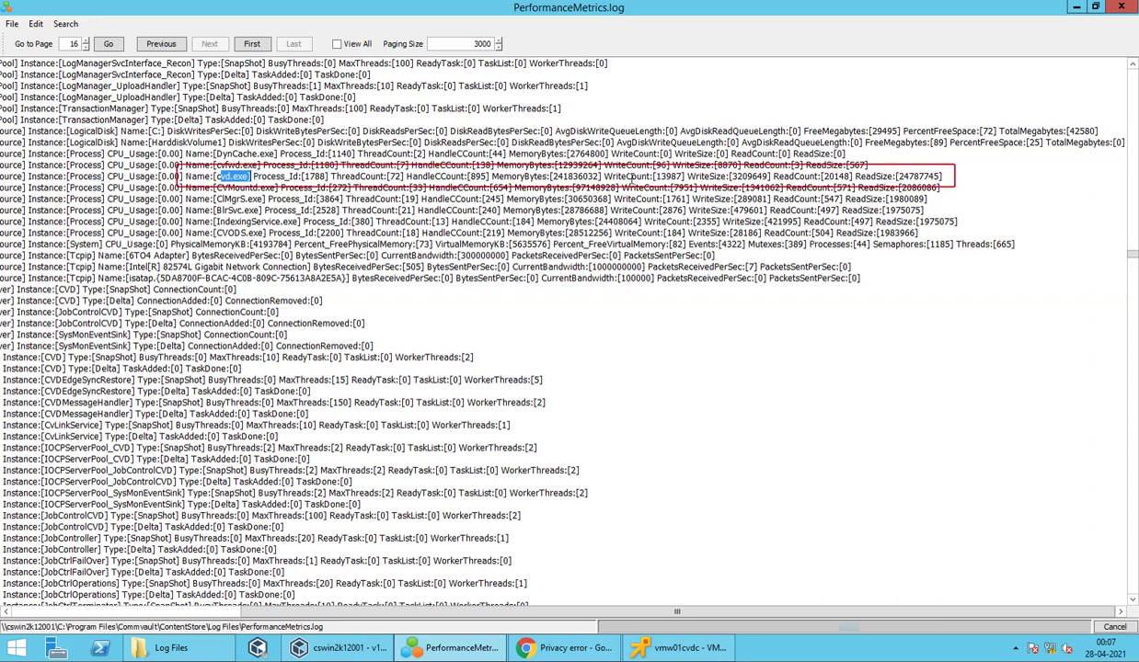
pyautogui.moveTo(821, 175); pyautogui.dragTo(853, 177)
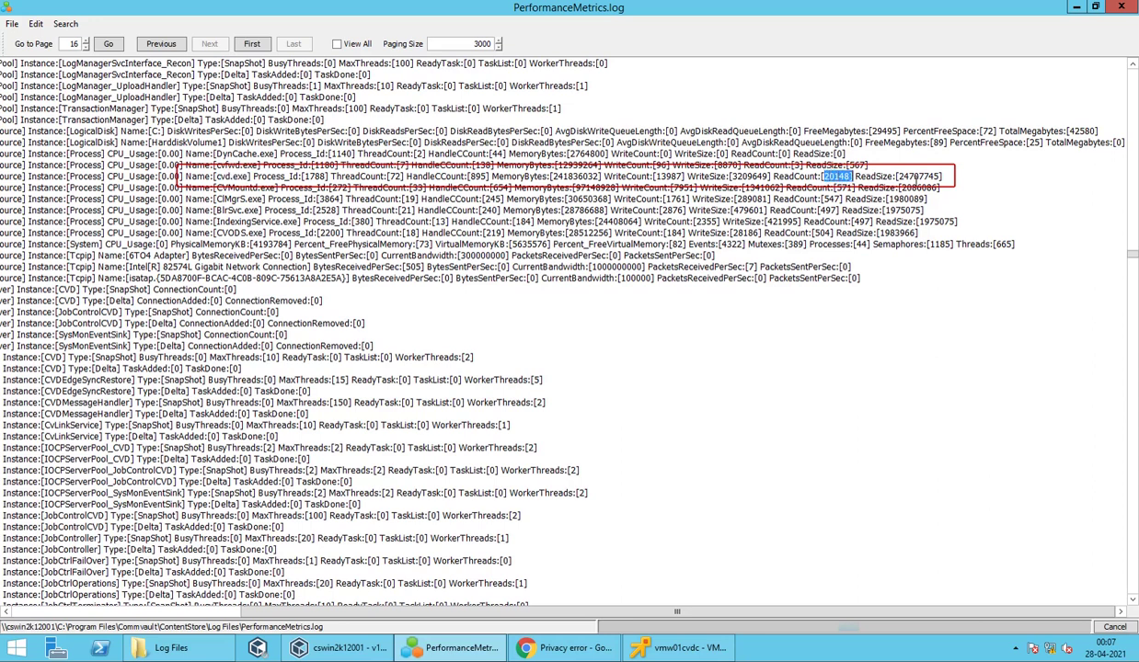
# Inspect the cvd.exe read size in PerformanceMetrics.log, and minimize the log viewer to return to the CommCell Console
pyautogui.click(918, 176)
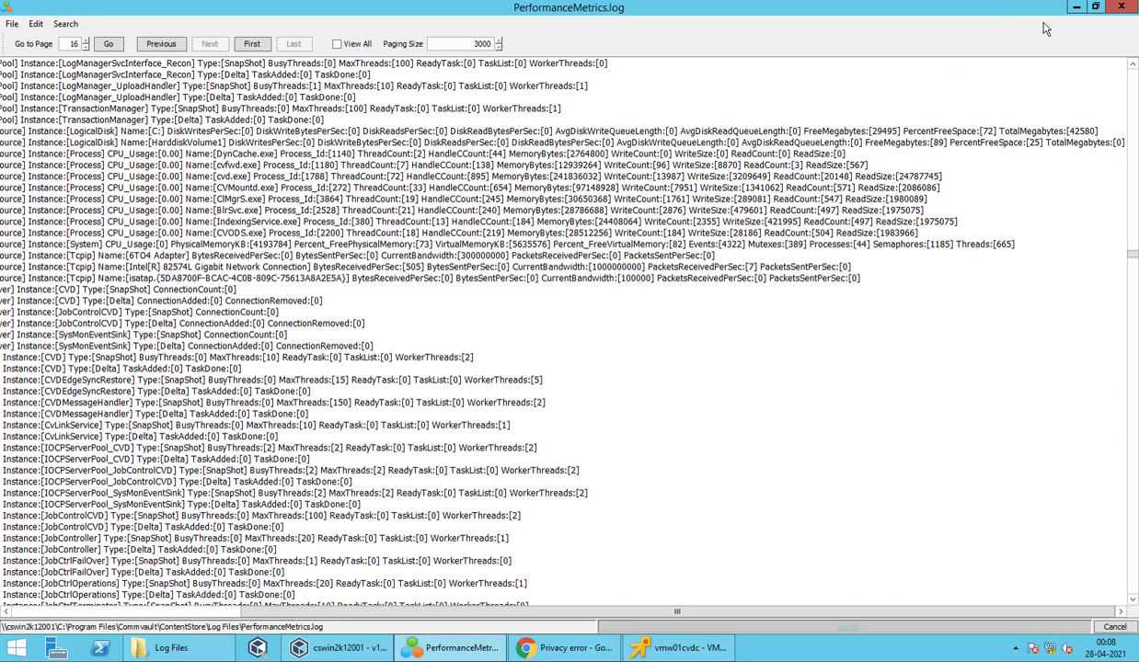
pyautogui.click(1076, 7)
pyautogui.click(320, 282)
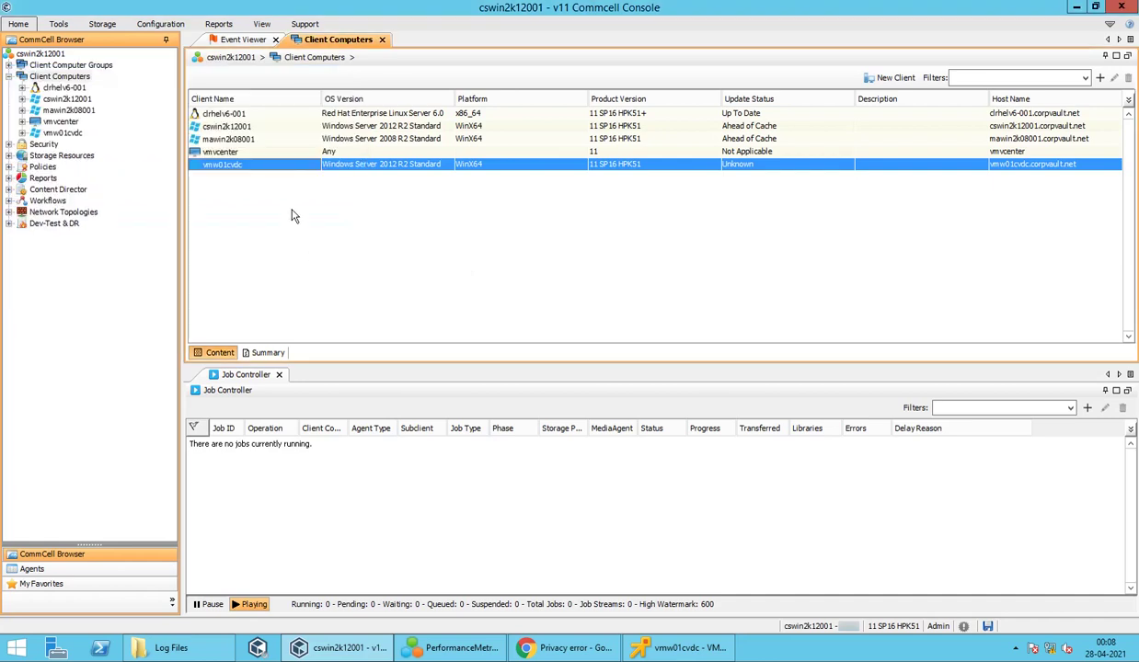
# View the vmvcenter client's data management job history with the default filter, and select job 8846068
pyautogui.click(246, 153)
pyautogui.rightClick(247, 154)
pyautogui.moveTo(254, 175)
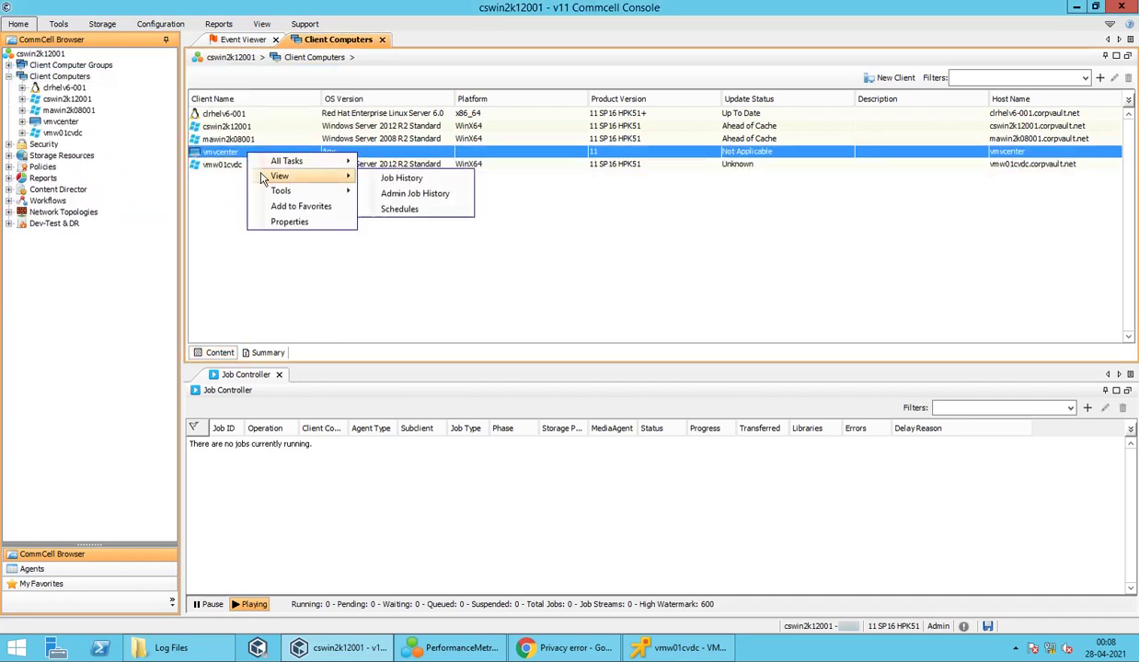
pyautogui.click(386, 175)
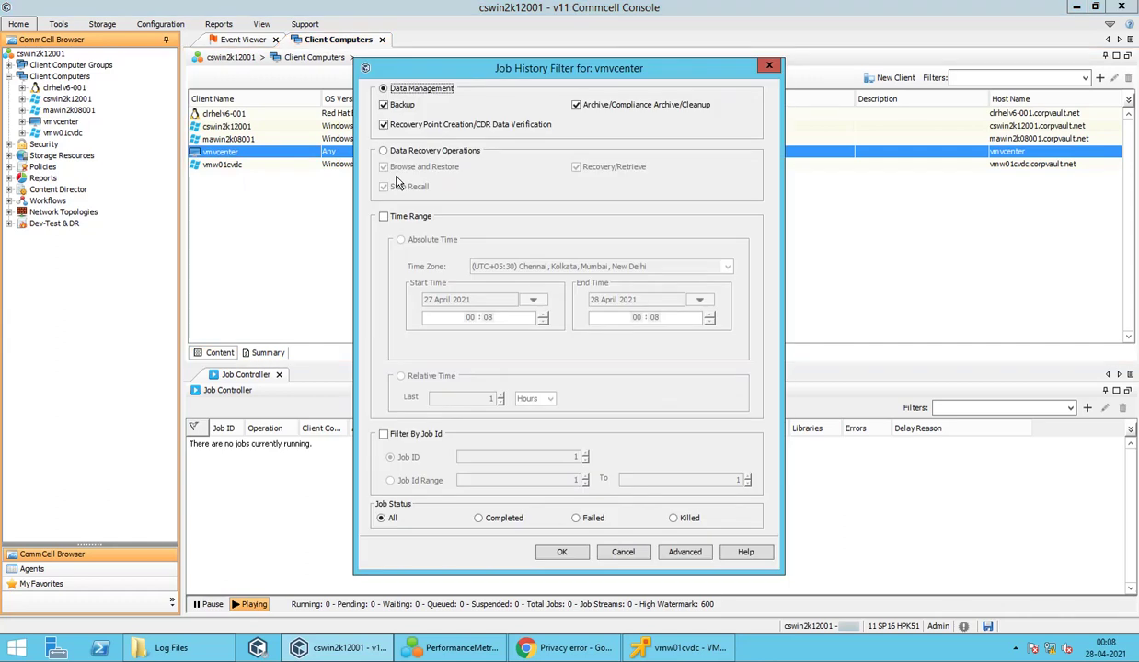
pyautogui.click(557, 552)
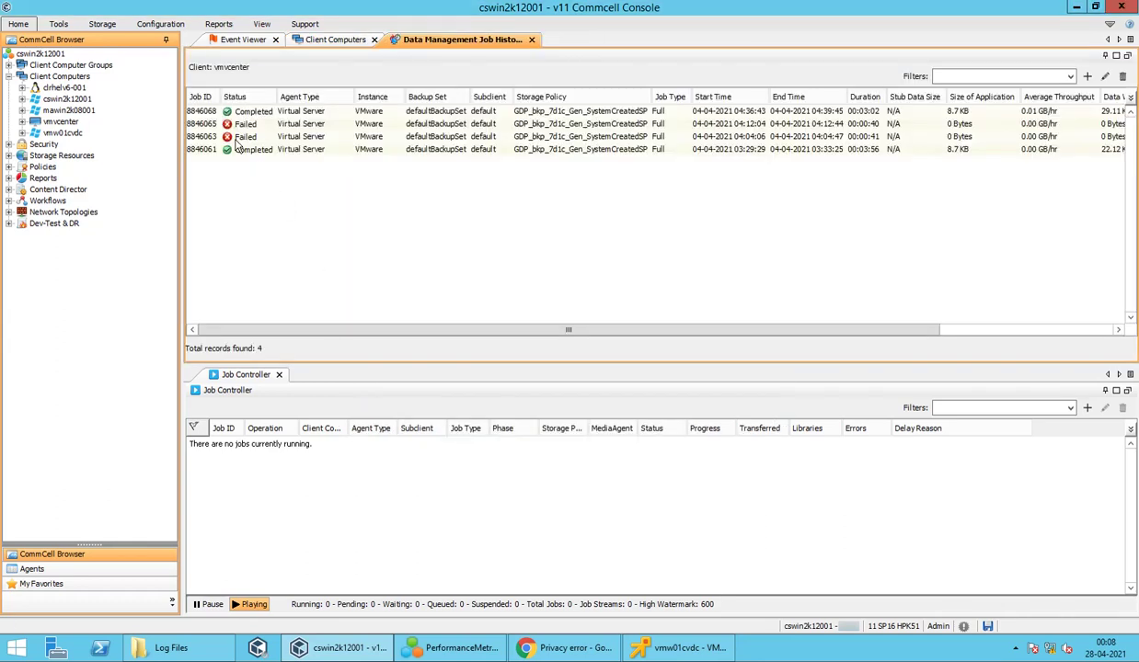
pyautogui.click(201, 112)
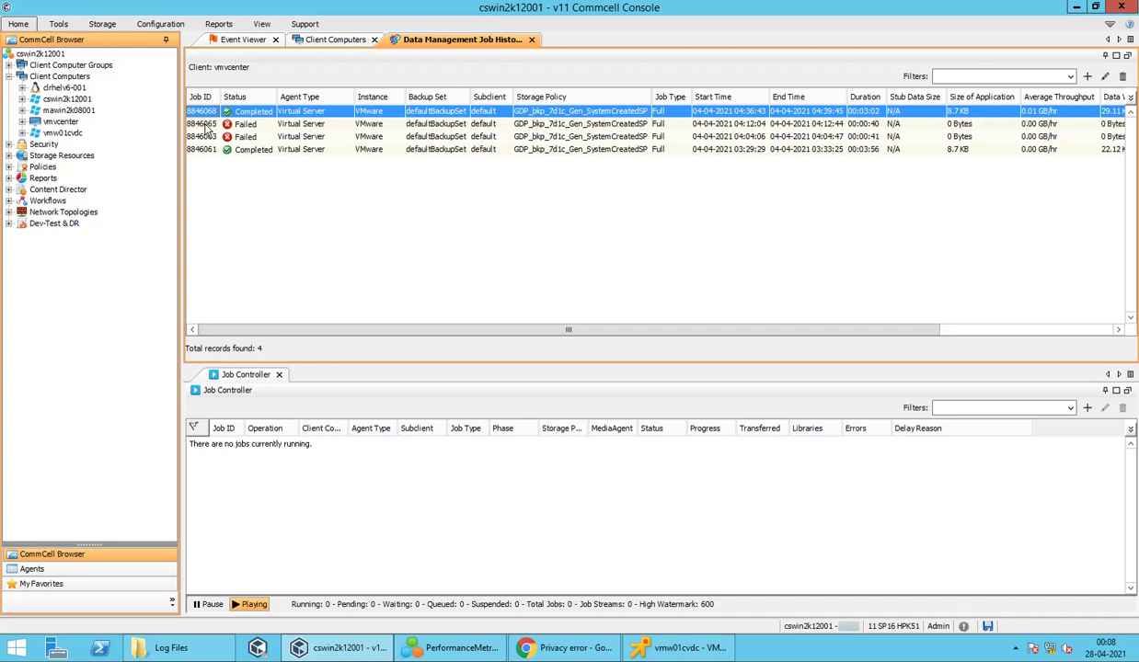
# Open PerfAnalysis_8846068.log from the cswin2k12001 client's log files
pyautogui.click(306, 44)
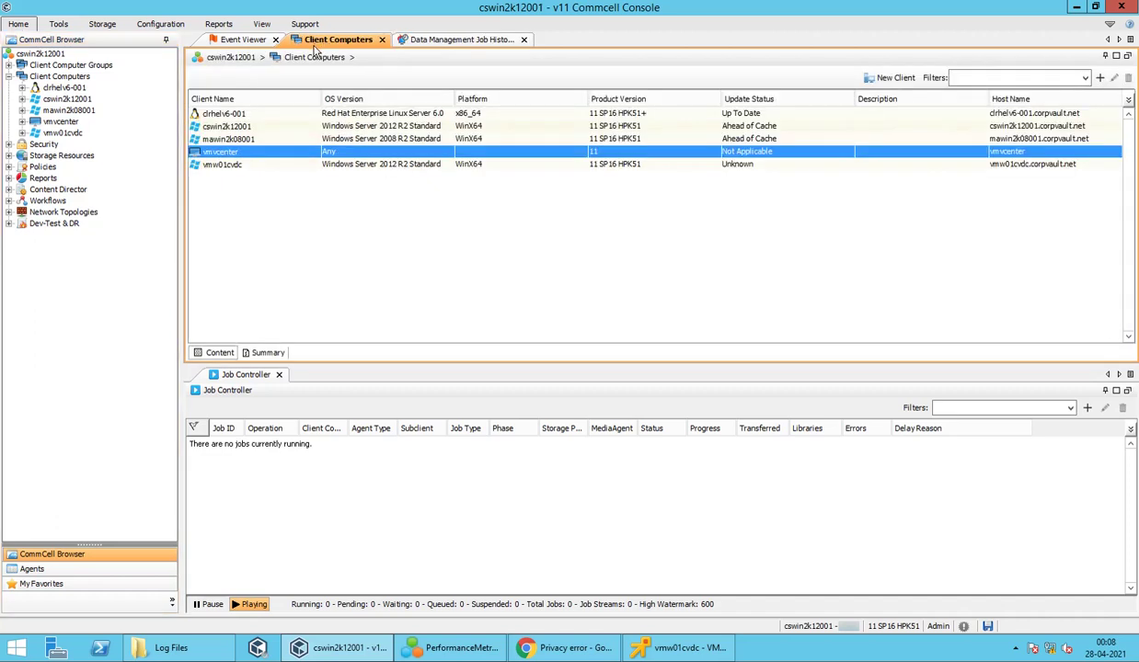
pyautogui.rightClick(245, 128)
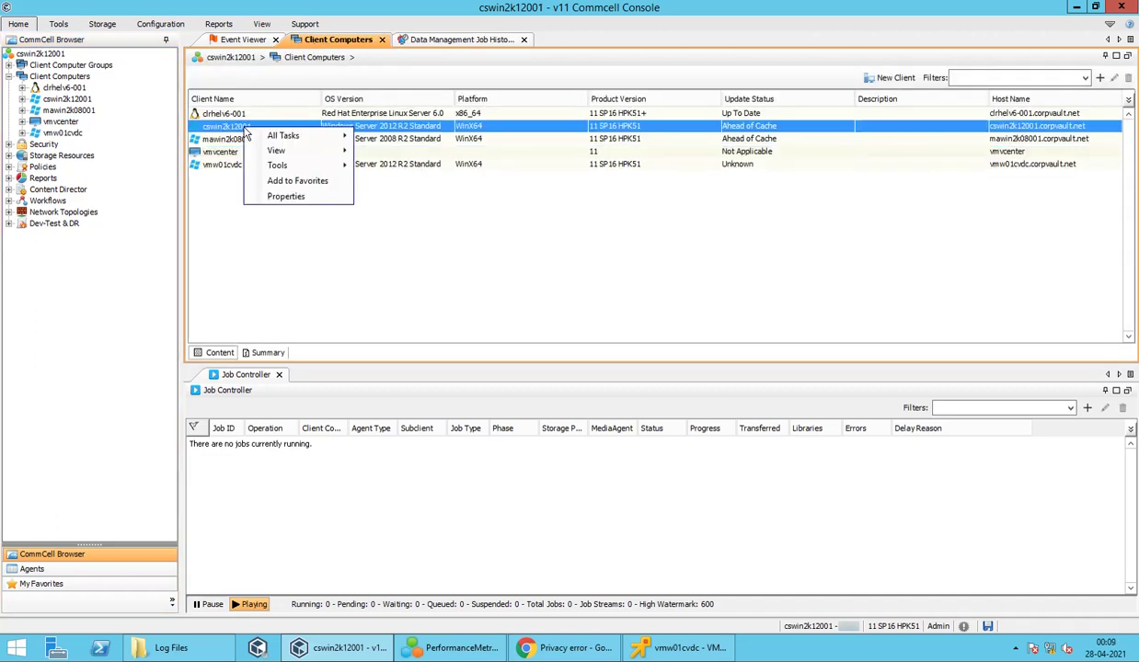
pyautogui.moveTo(276, 150)
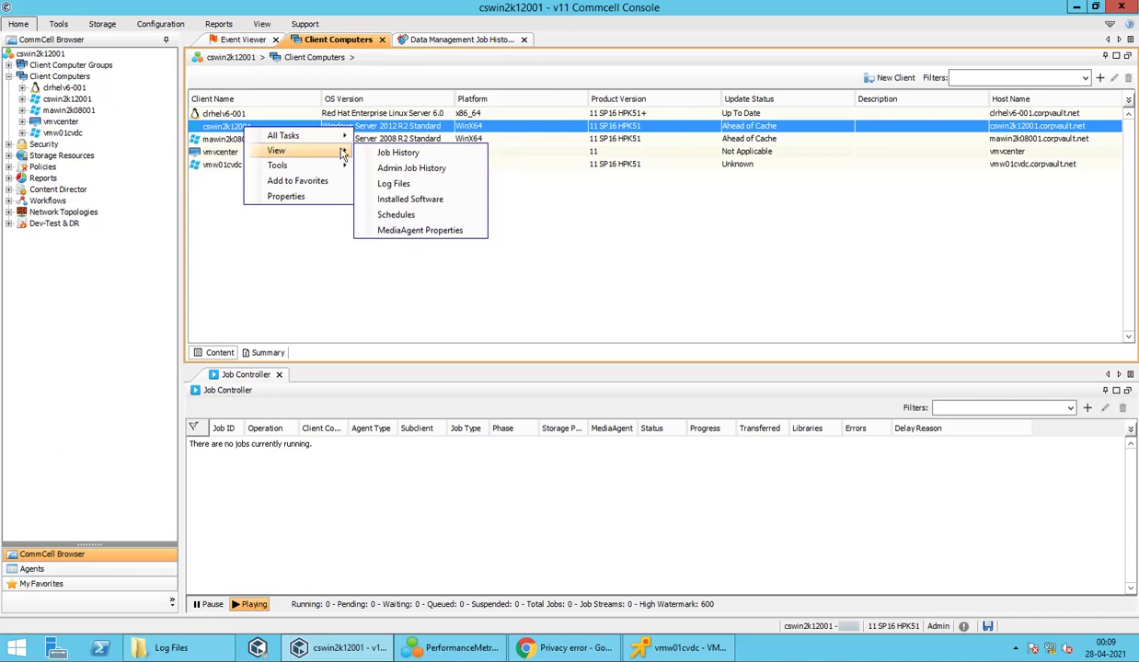
pyautogui.click(379, 179)
pyautogui.moveTo(385, 152); pyautogui.dragTo(183, 69)
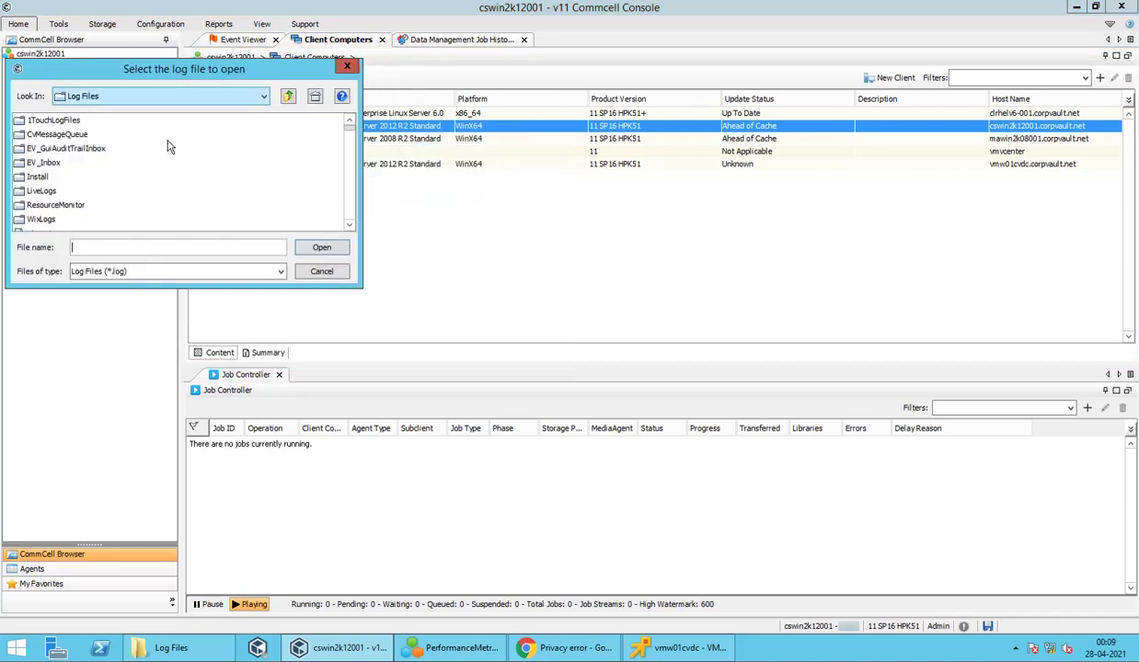
pyautogui.scroll(-3, 161, 160)
pyautogui.scroll(-6, 161, 160)
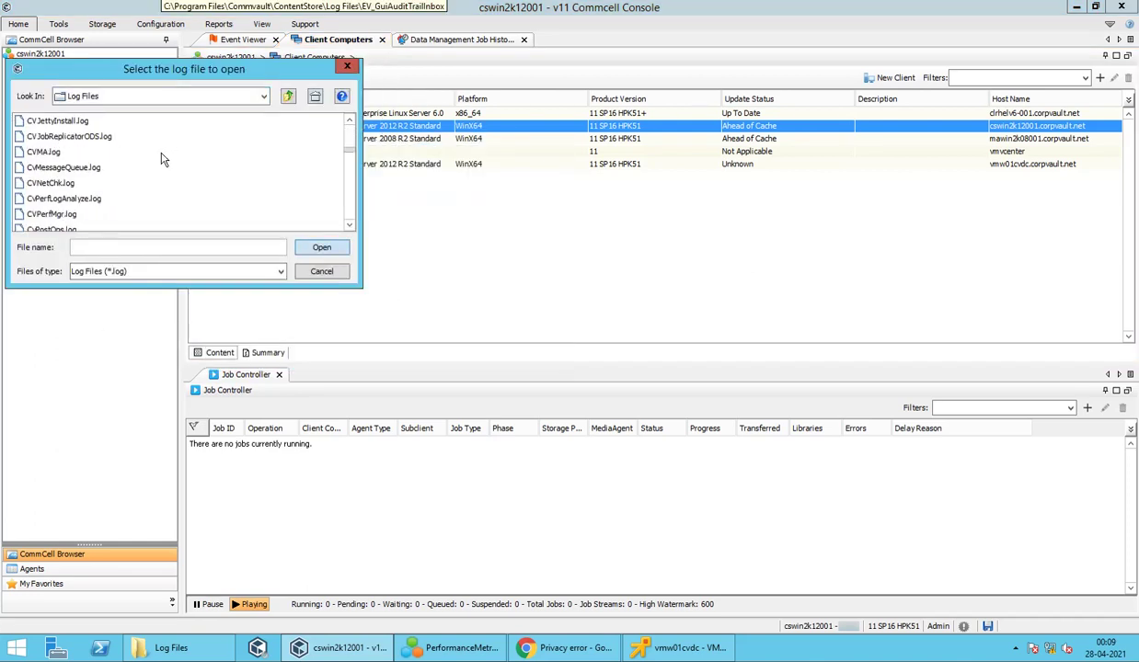
pyautogui.scroll(-10, 161, 160)
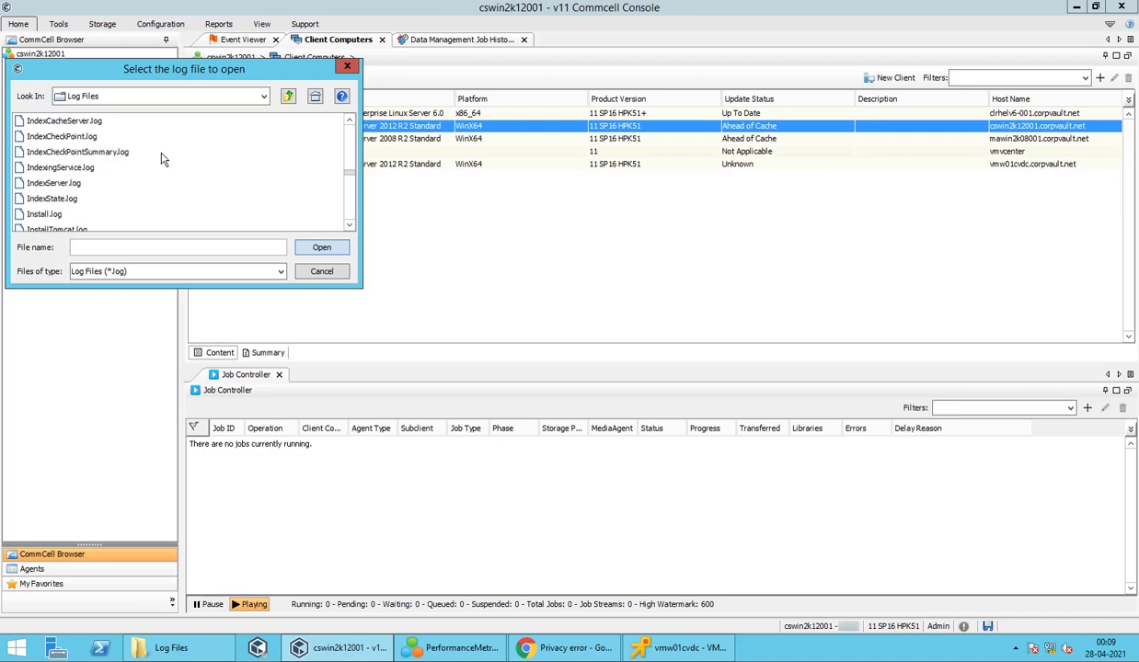
pyautogui.scroll(-3, 160, 160)
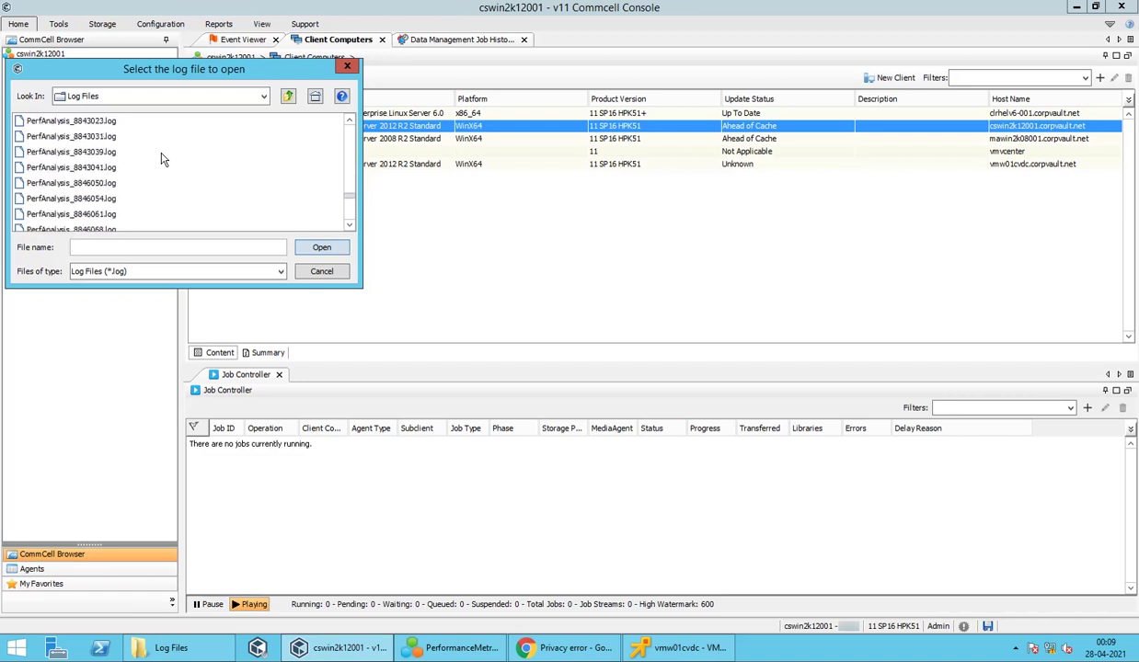
pyautogui.click(57, 184)
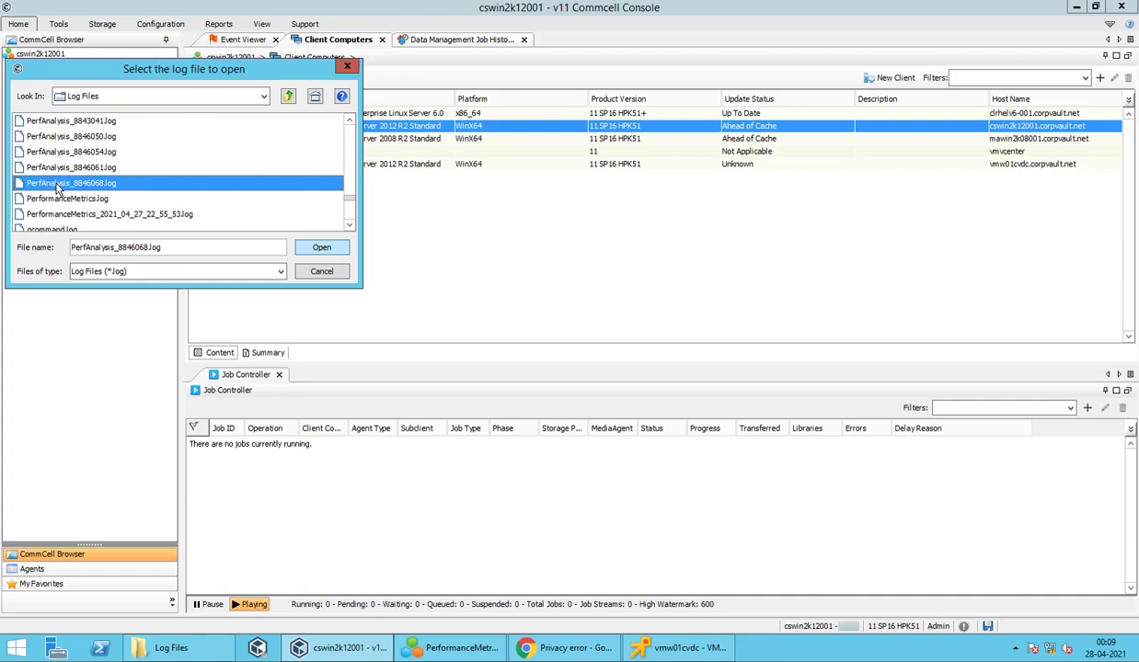
pyautogui.click(301, 245)
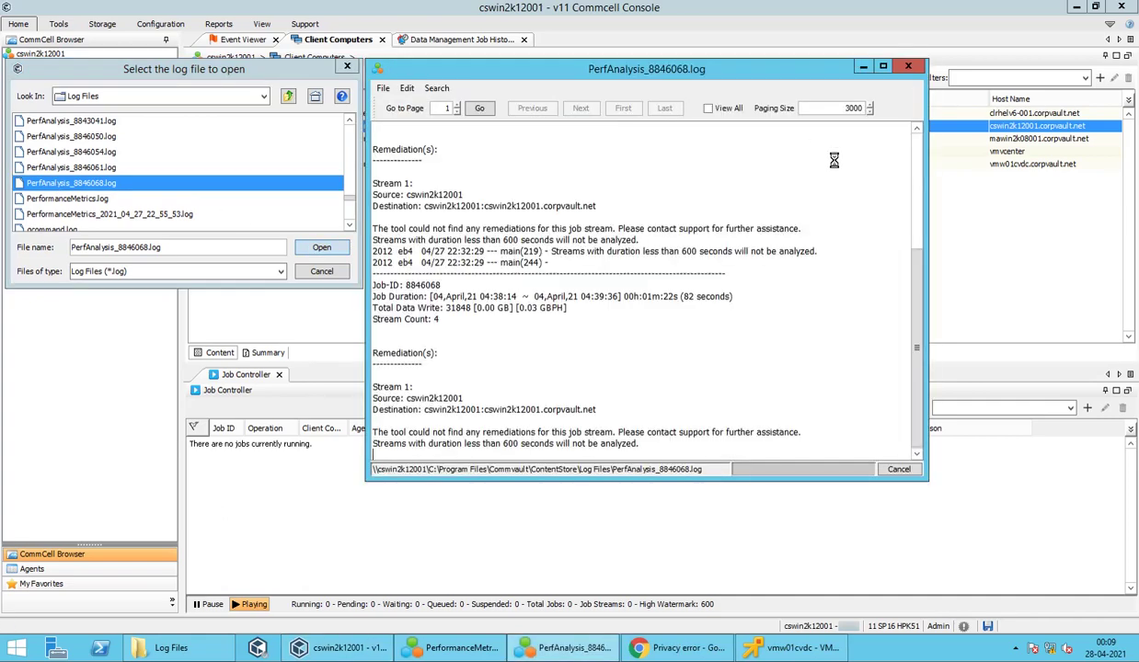
# Maximize PerfAnalysis_8846068.log to review the job's performance analysis and remediations, and close it along with the log file selection dialog
pyautogui.click(882, 67)
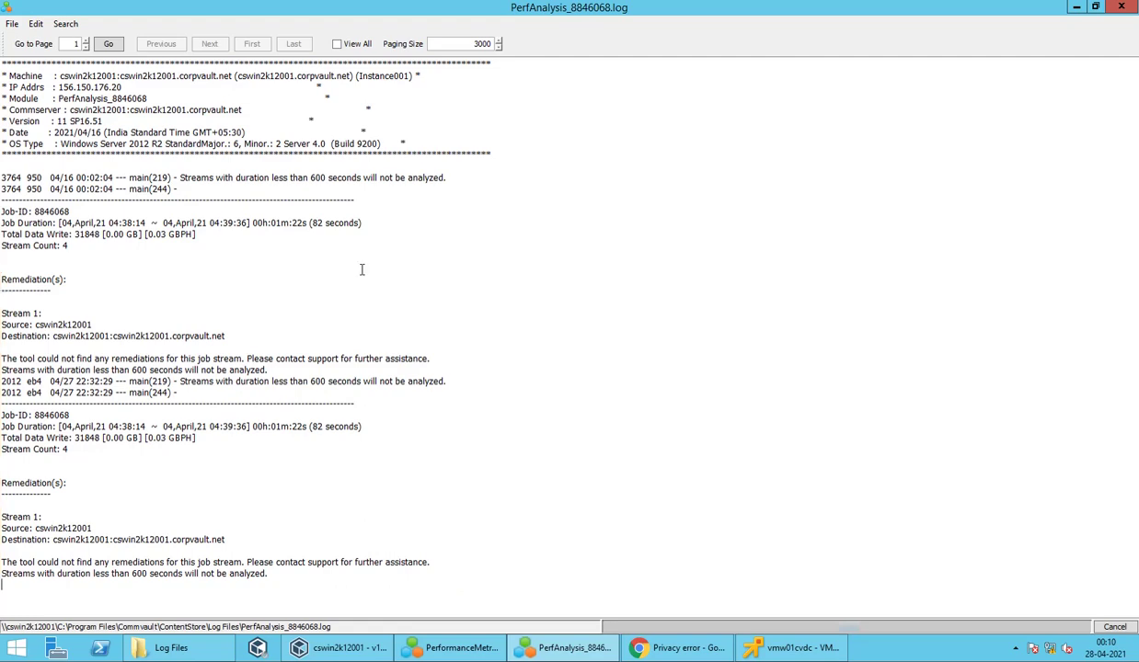
pyautogui.click(1113, 9)
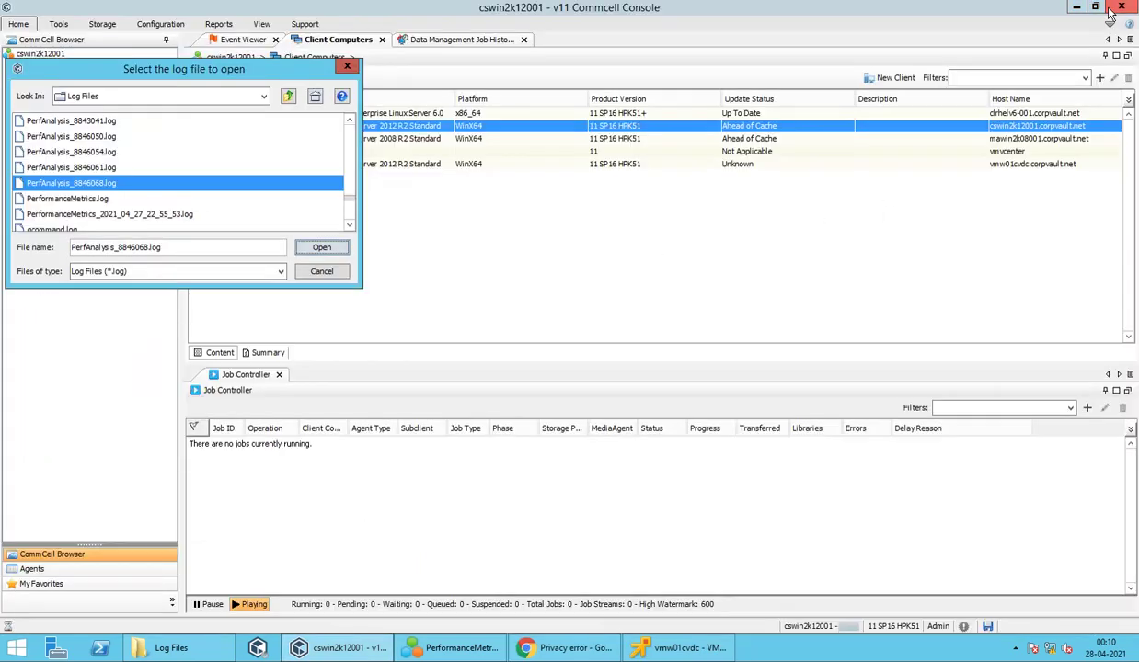
pyautogui.click(348, 68)
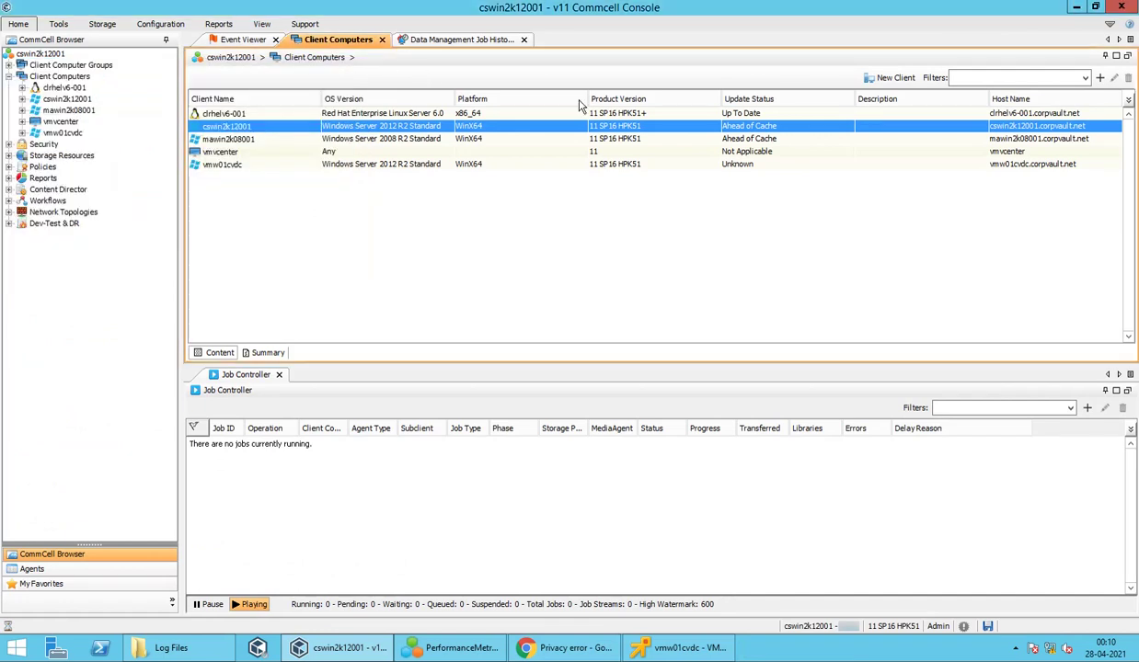
# Open Task Manager, view the server's performance, and launch Resource Monitor from it
pyautogui.rightClick(777, 653)
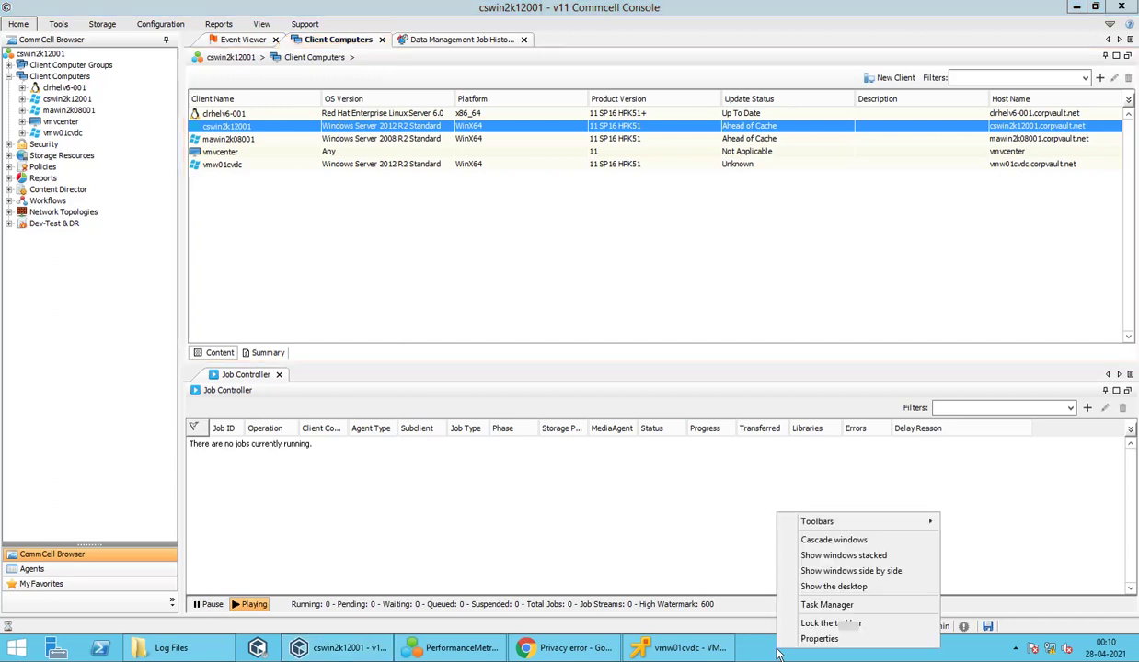
pyautogui.click(797, 606)
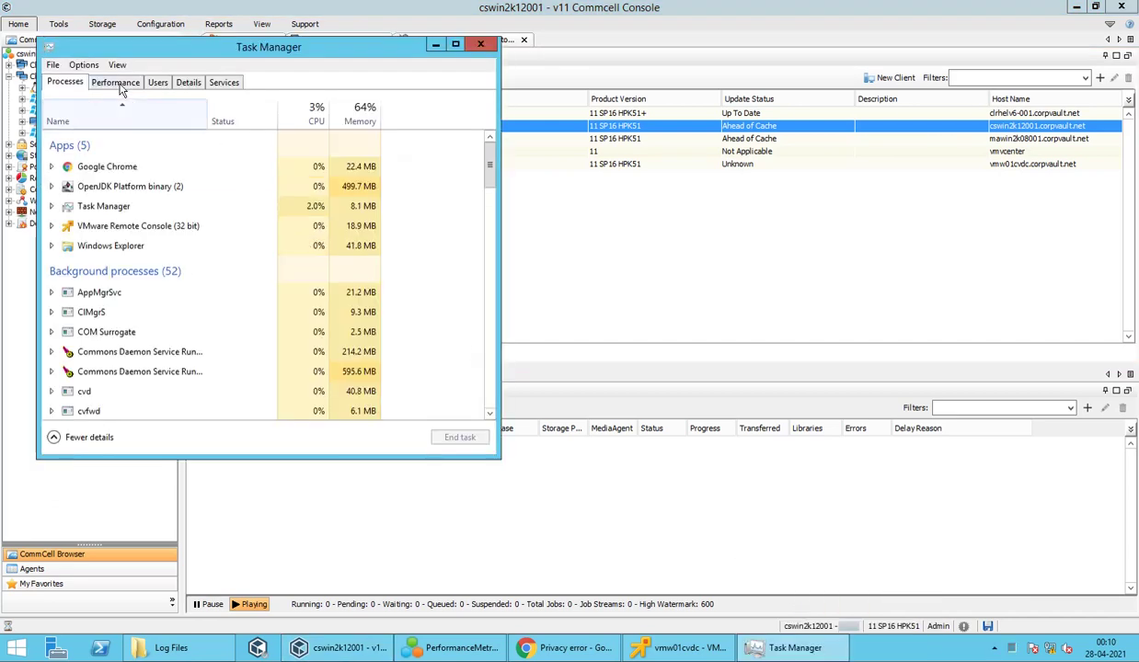
pyautogui.click(117, 83)
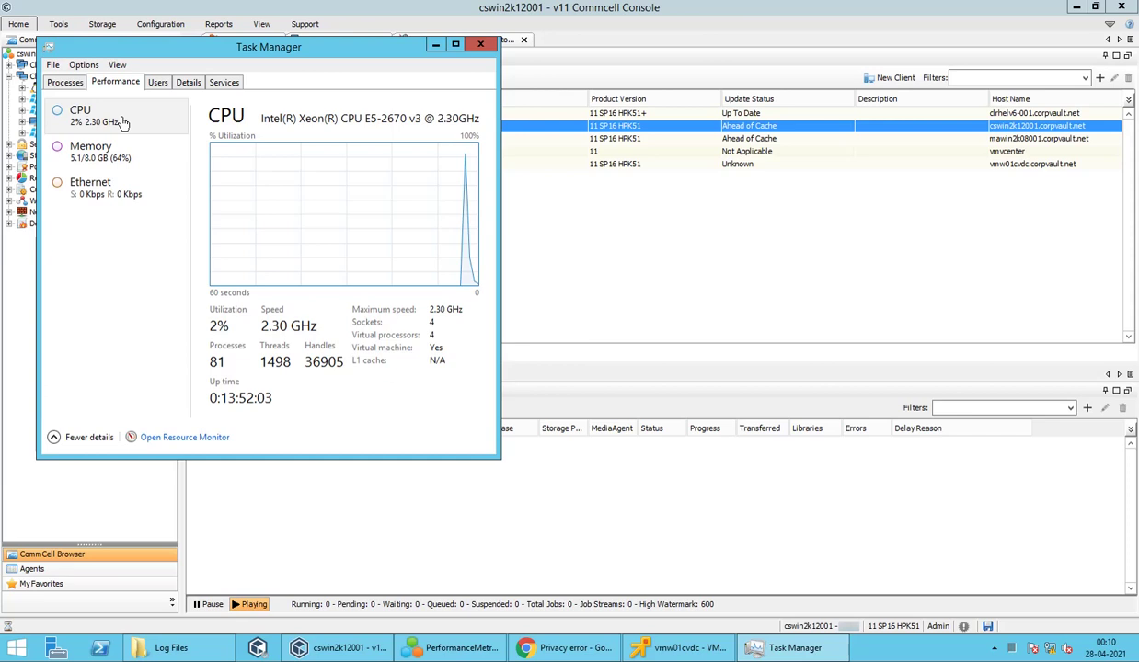
pyautogui.click(154, 438)
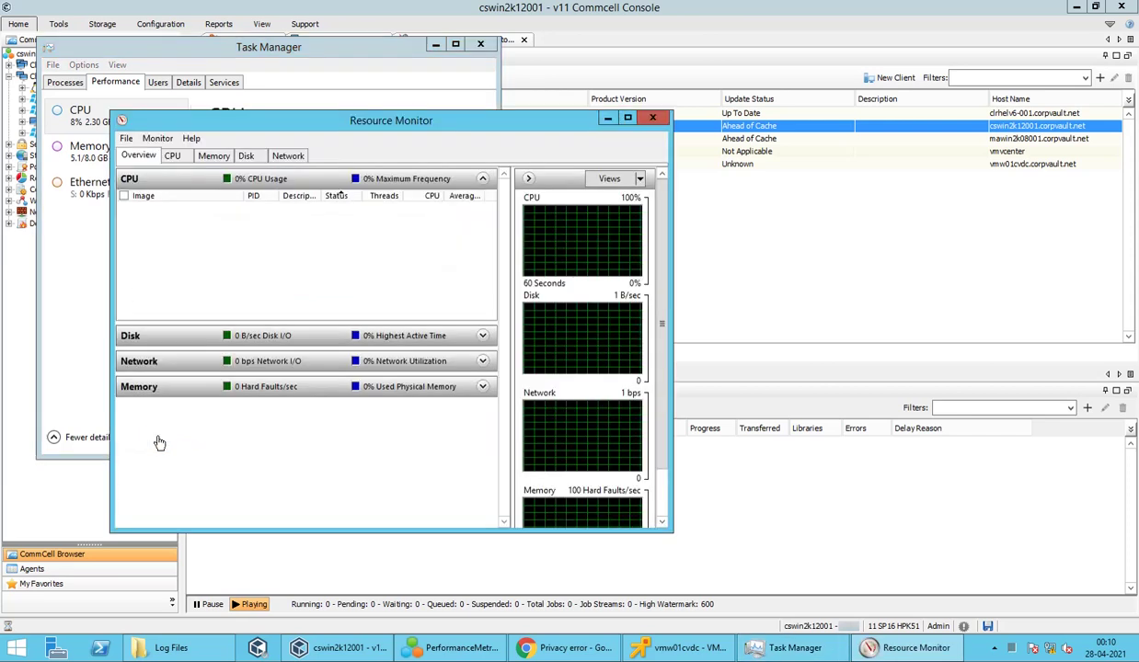
# Show the disk data in Resource Monitor with the Disk Activity section expanded, and maximize the window
pyautogui.click(244, 158)
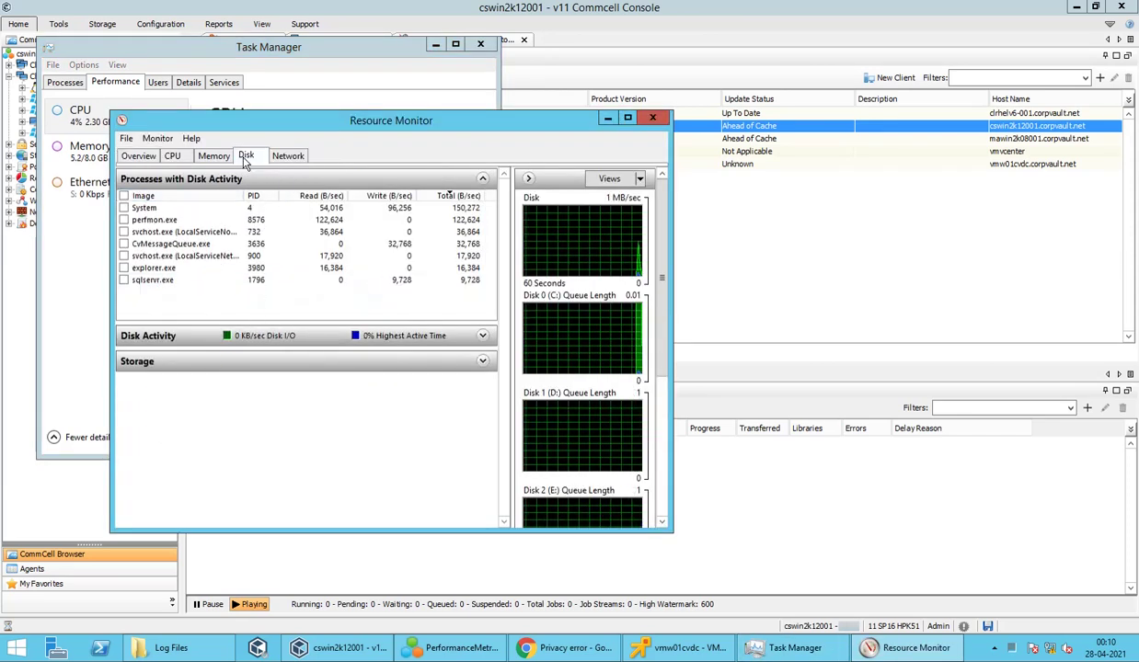
pyautogui.click(482, 336)
pyautogui.moveTo(512, 359); pyautogui.dragTo(581, 358)
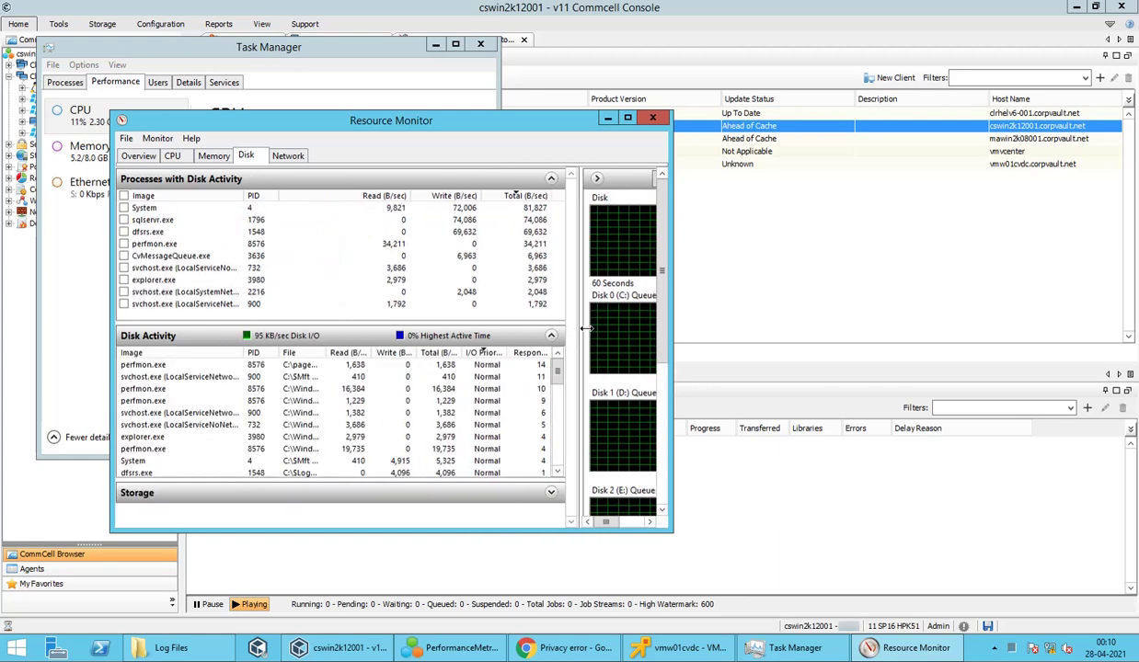
pyautogui.rightClick(540, 359)
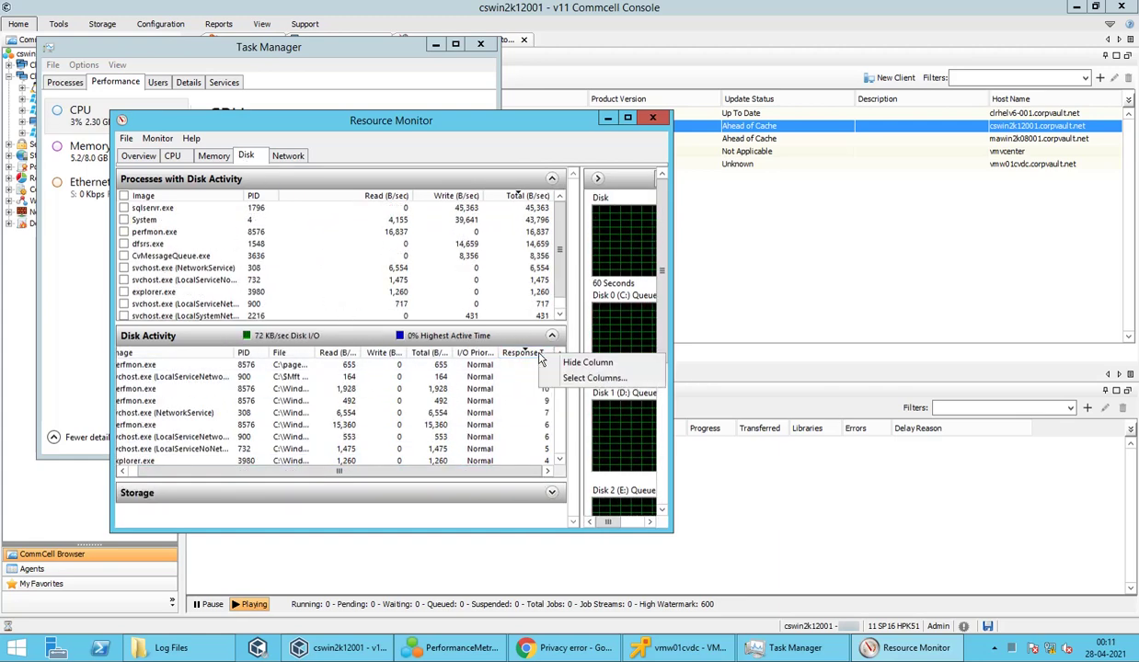
pyautogui.click(627, 118)
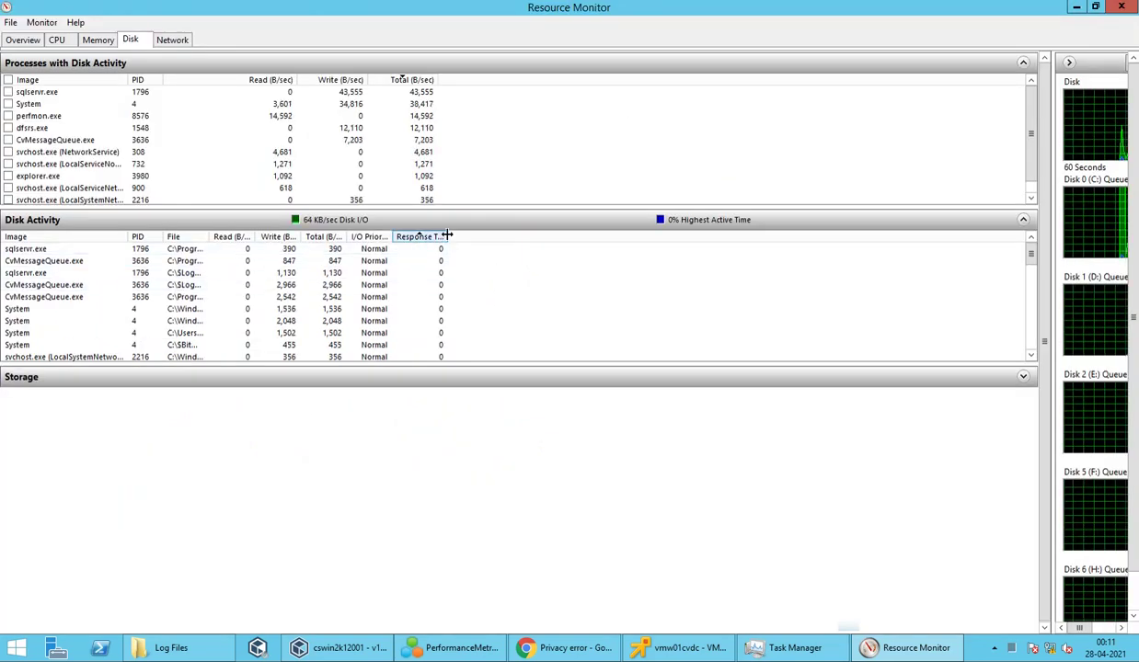
# Widen the Response Time (ms) and File columns of the disk activity list, and sort it by response time in descending order
pyautogui.moveTo(447, 237); pyautogui.dragTo(499, 238)
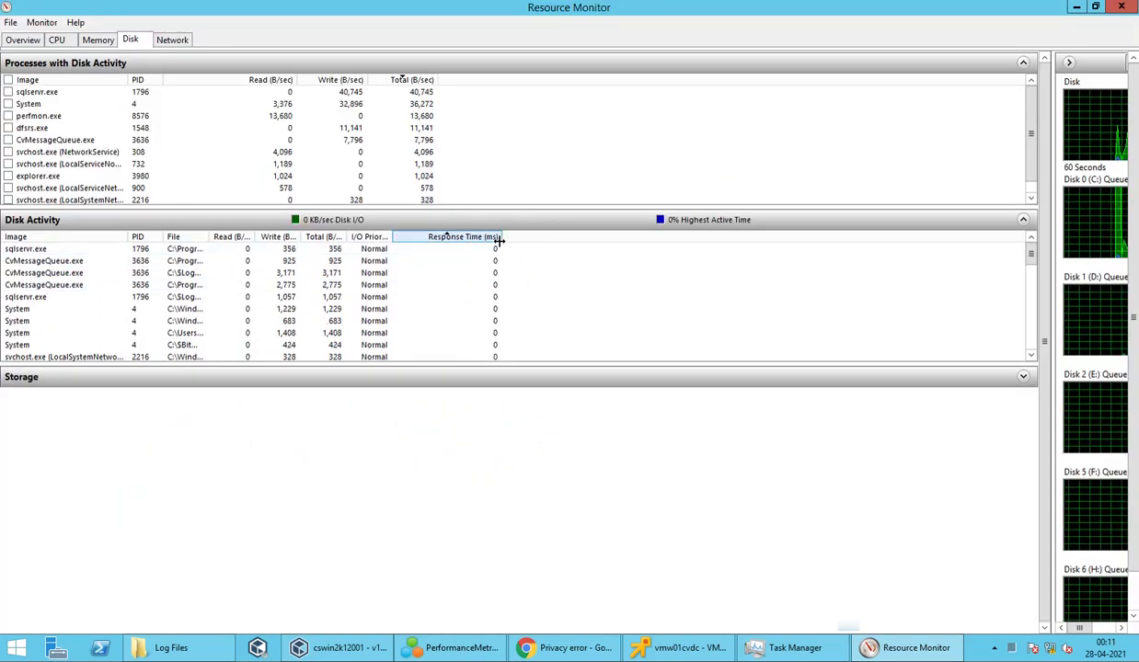
pyautogui.click(463, 237)
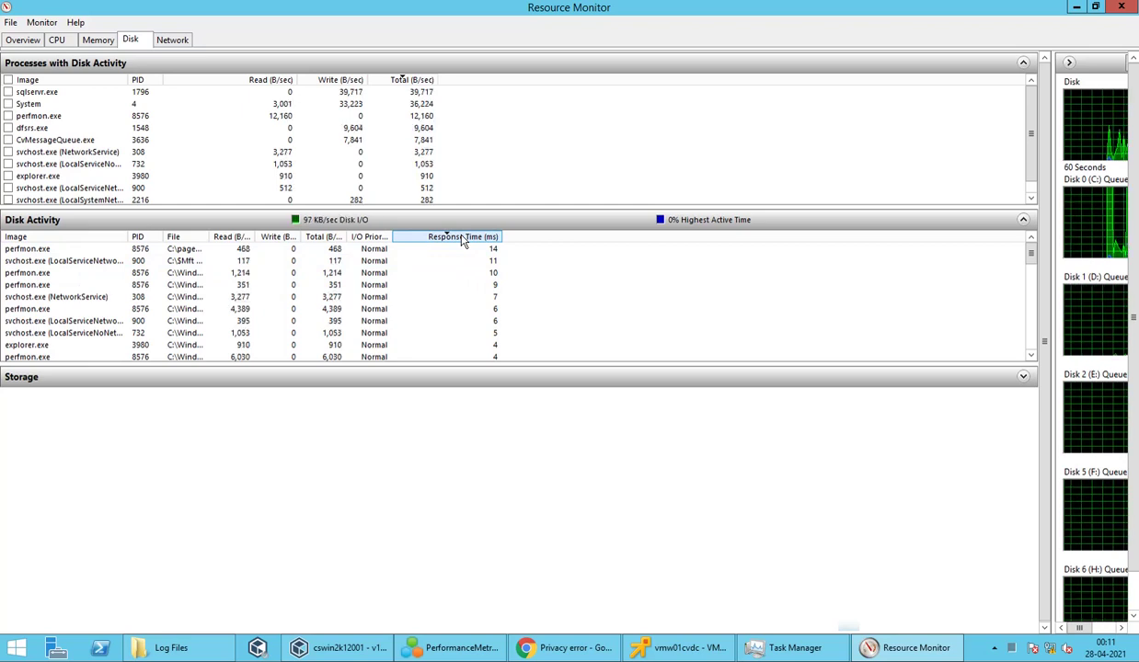
pyautogui.moveTo(209, 236); pyautogui.dragTo(354, 237)
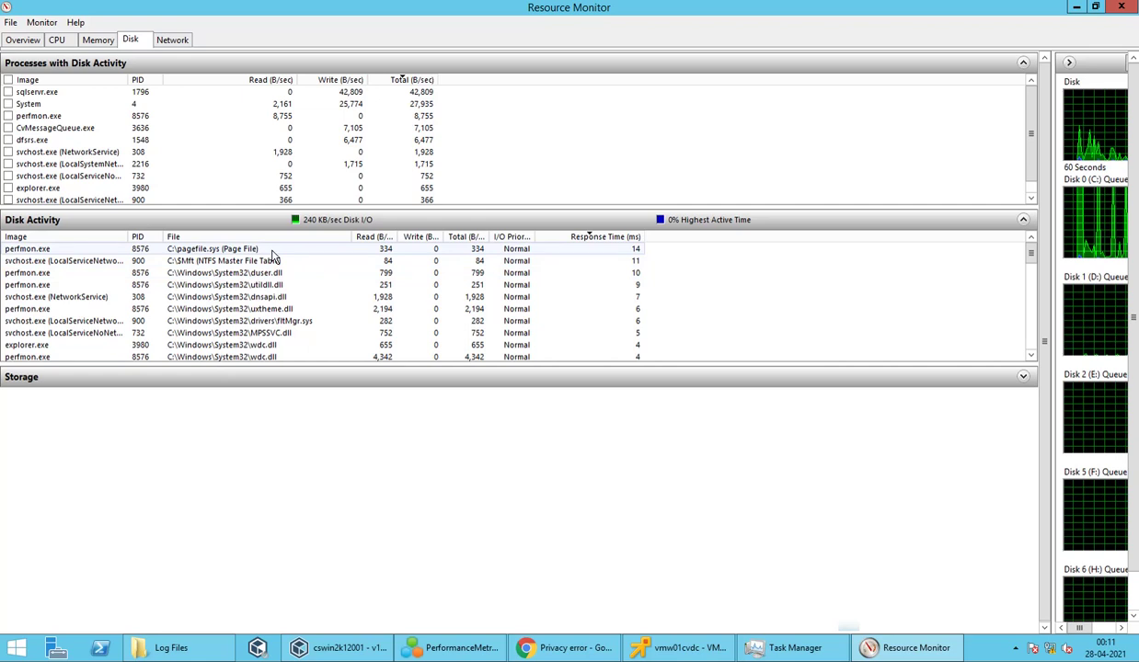
# Select the C:\pagefile.sys disk activity entry to inspect its response time, and close Resource Monitor and Task Manager
pyautogui.click(272, 250)
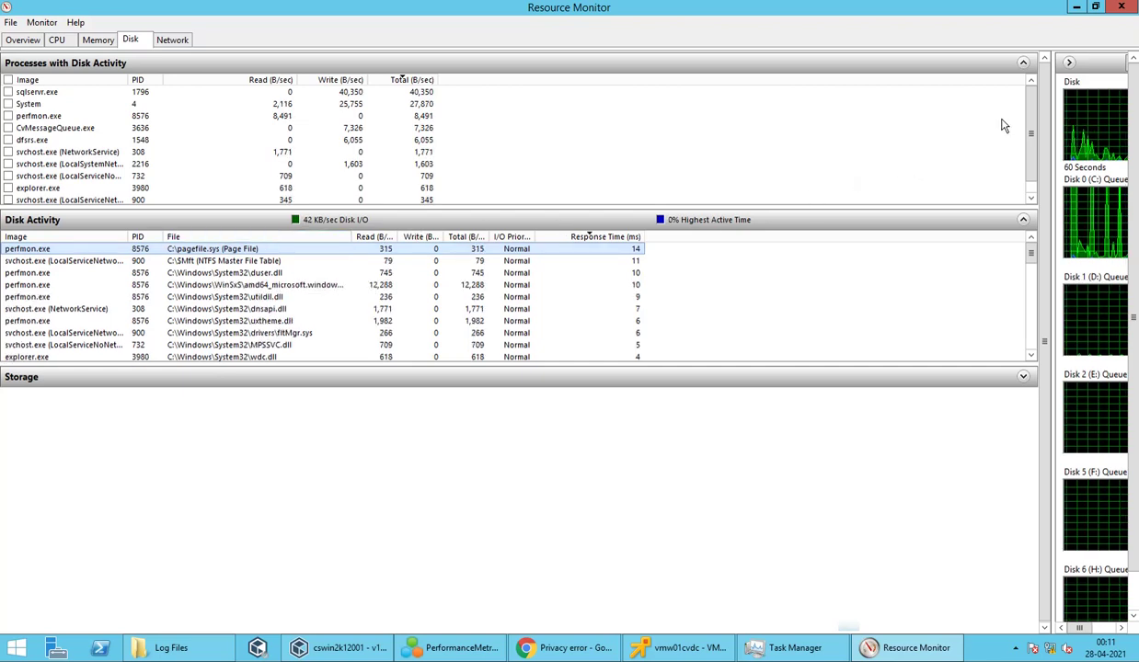
pyautogui.click(1120, 7)
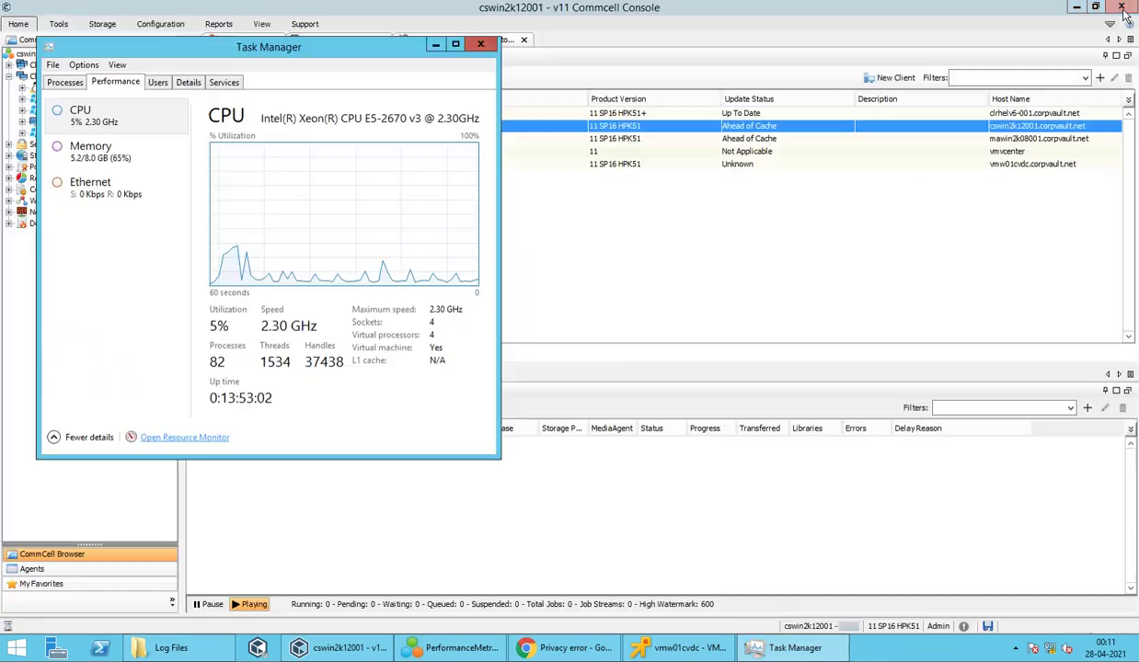
pyautogui.click(480, 44)
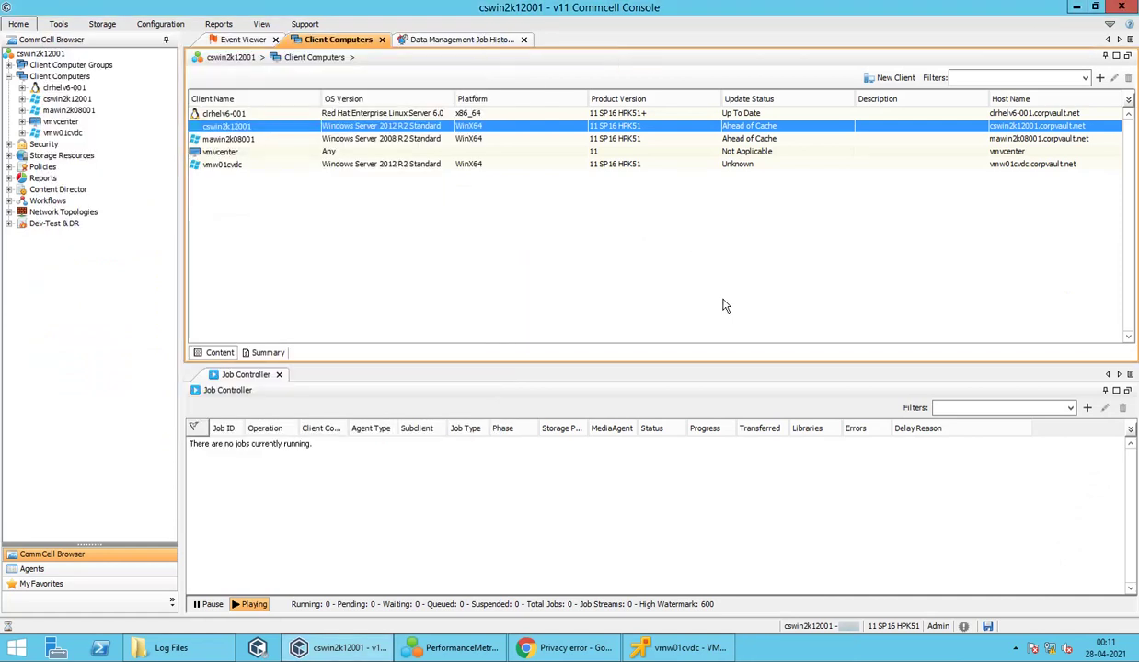